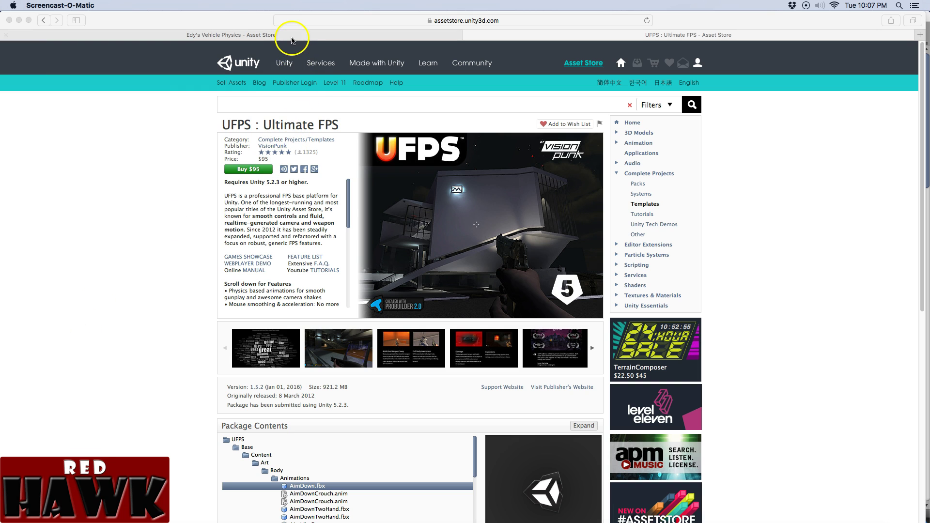
# Step: Review the Edy's Vehicle Physics Asset Store page in Safari, then return to the Unity editor
pyautogui.click(292, 36)
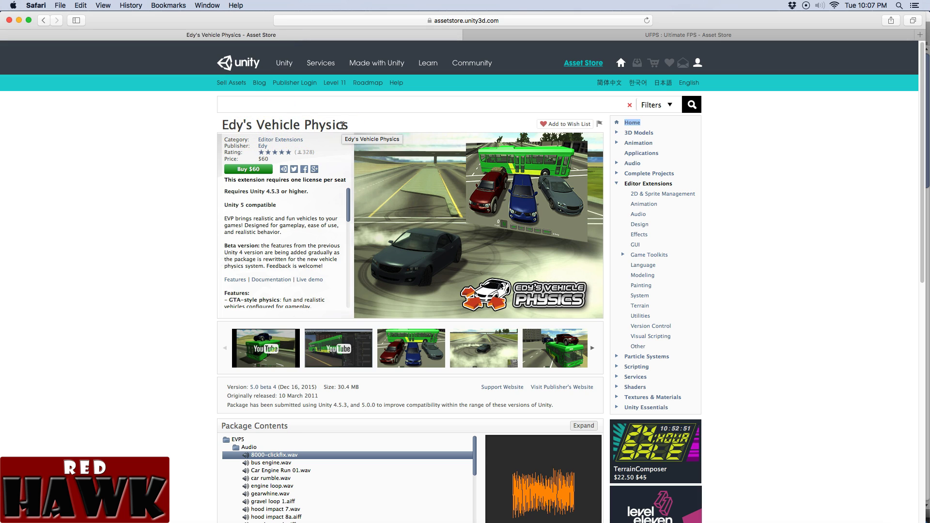
pyautogui.click(257, 125)
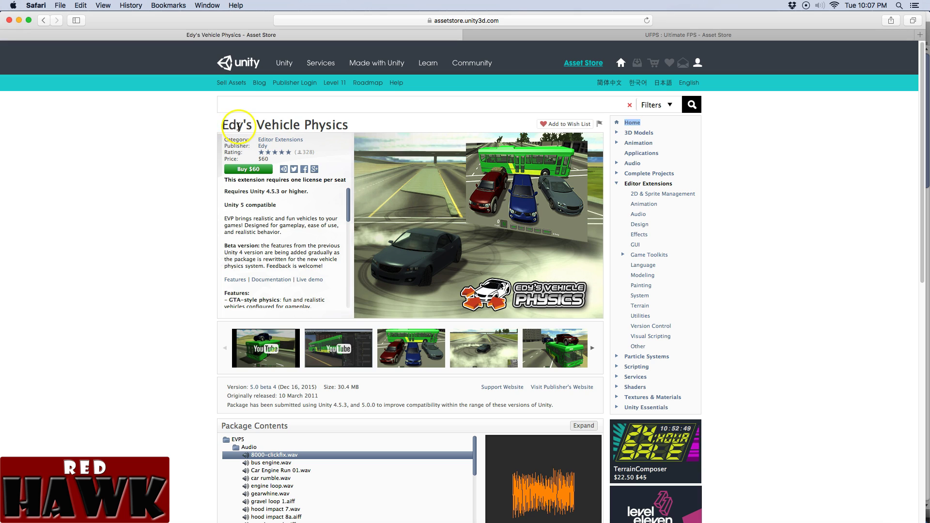
pyautogui.click(186, 450)
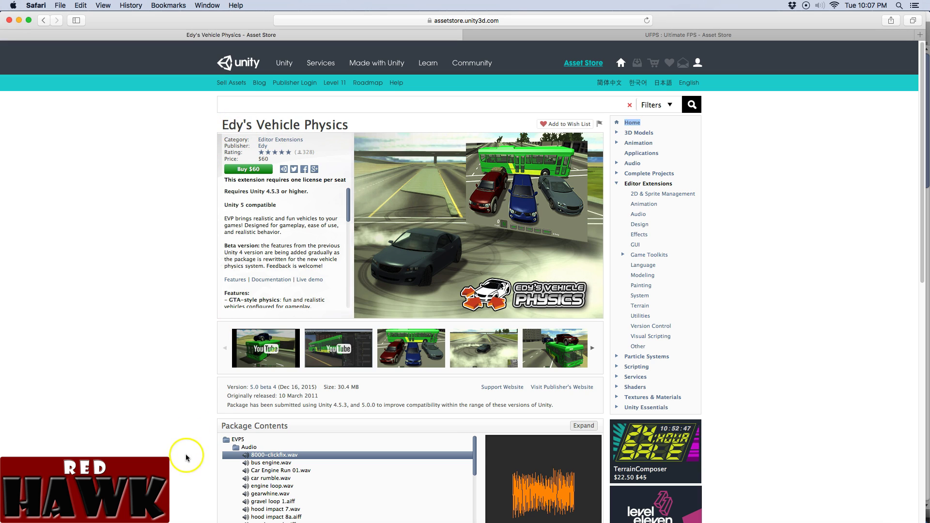
pyautogui.press('super+Tab')
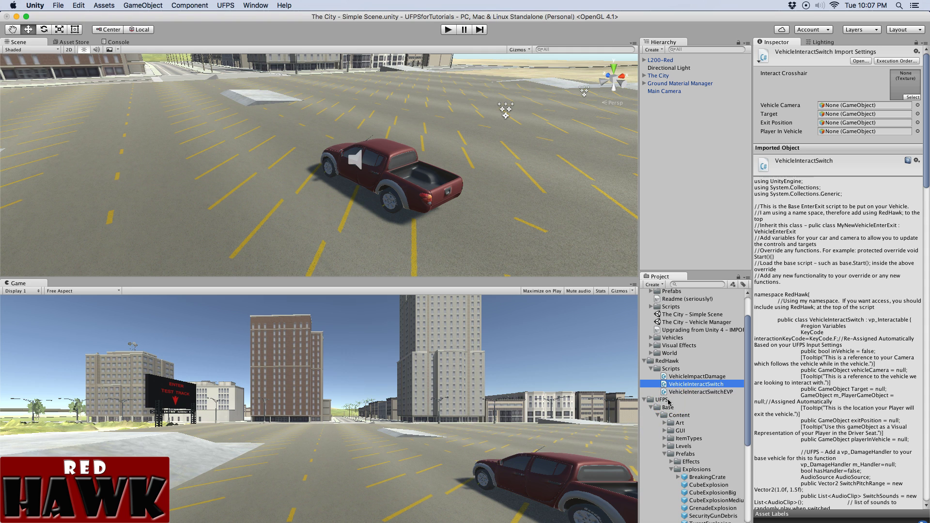
# Step: Read the VehicleInteractSwitch and VehicleInteractSwitchEVP script code from RedHawk/Scripts in the Inspector
pyautogui.scroll(3, 668, 402)
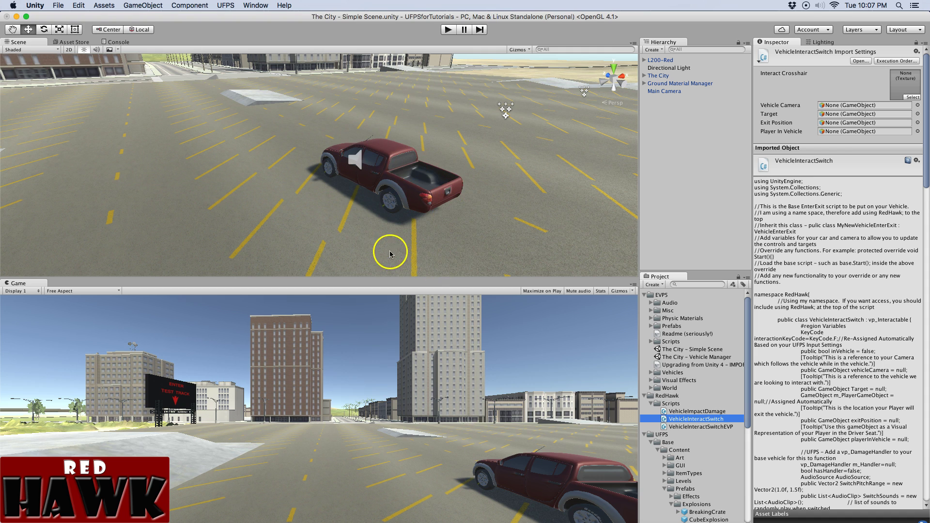
pyautogui.click(697, 141)
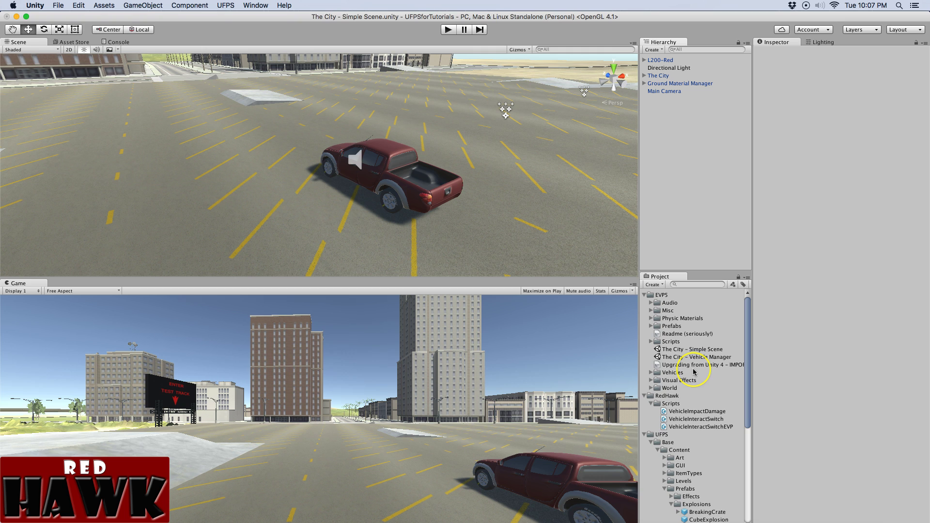
pyautogui.scroll(-5, 693, 371)
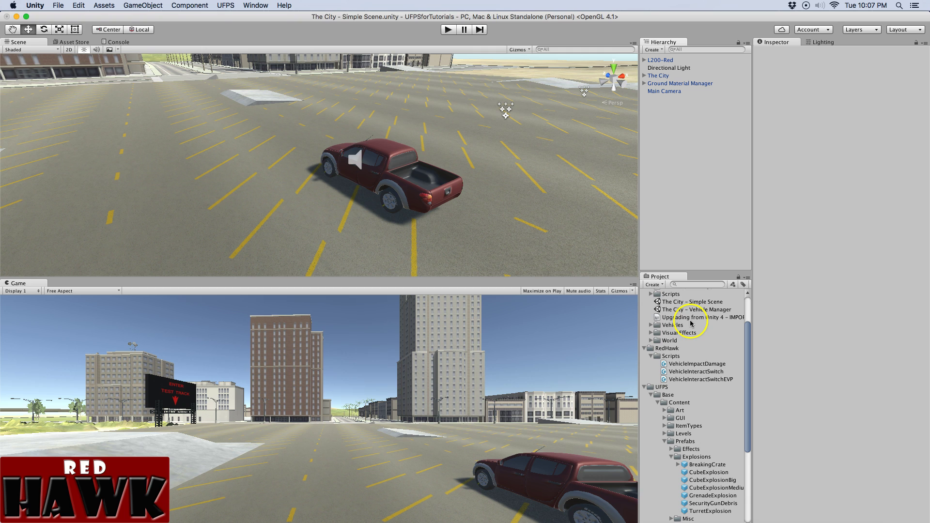
pyautogui.click(697, 372)
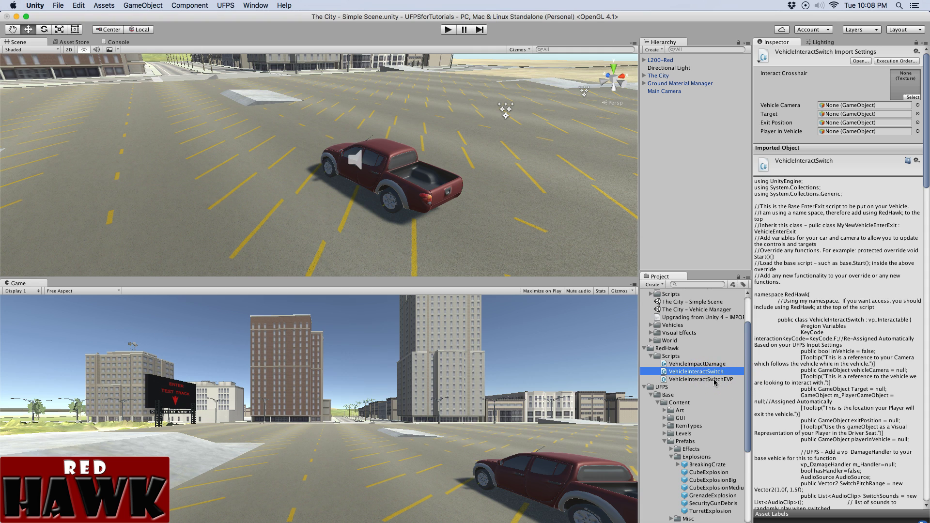
pyautogui.click(714, 381)
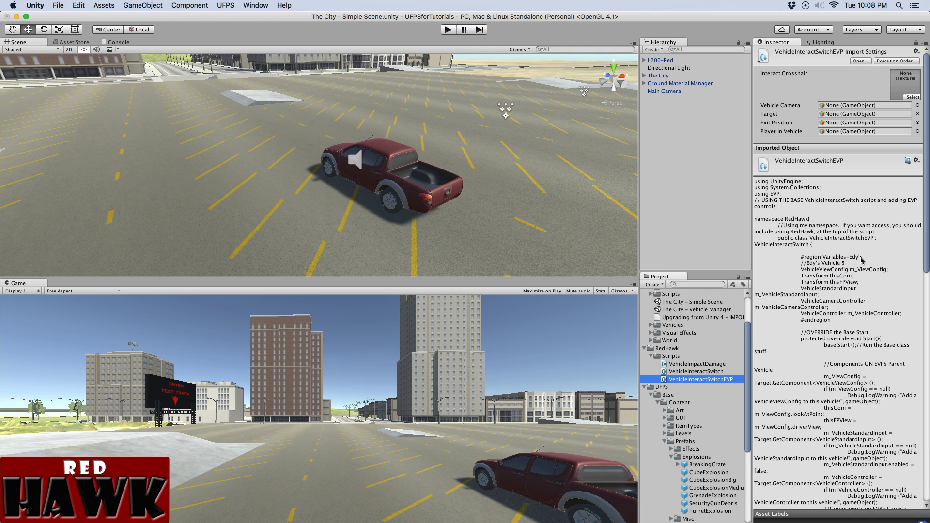
pyautogui.click(671, 141)
pyautogui.click(711, 417)
# Step: Drag the Hero prefab from UFPS/Prefabs/Players into the scene, left of the red pickup
pyautogui.scroll(-6, 710, 418)
pyautogui.click(696, 422)
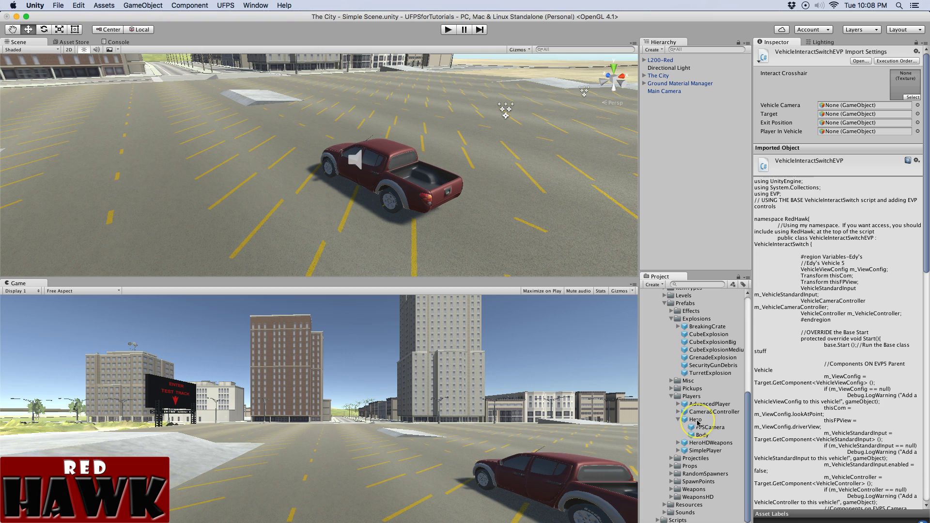
pyautogui.click(697, 422)
pyautogui.click(697, 423)
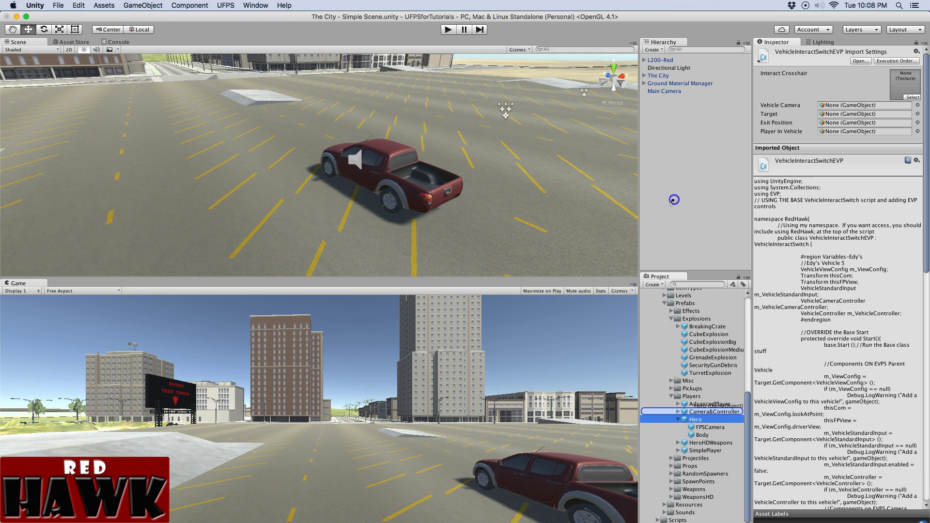
pyautogui.click(696, 423)
pyautogui.moveTo(696, 421); pyautogui.dragTo(268, 221)
pyautogui.click(640, 118)
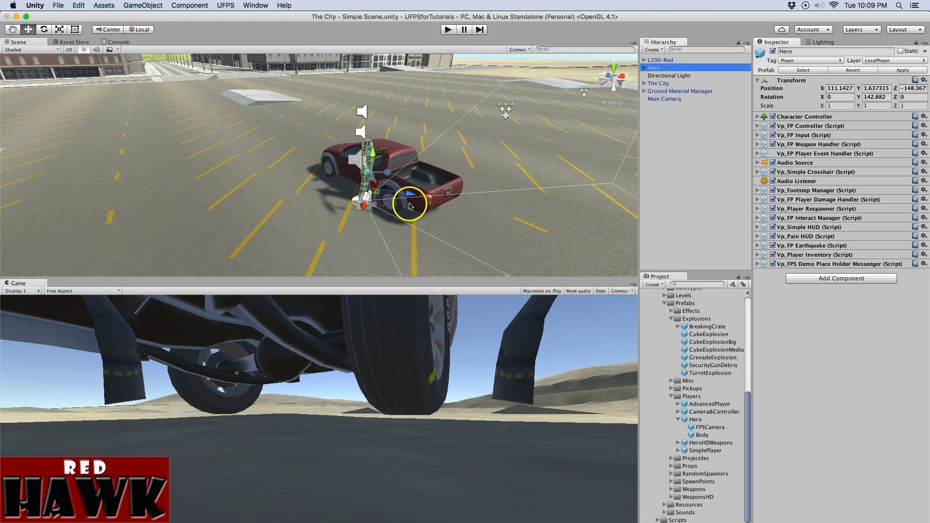
pyautogui.moveTo(409, 206); pyautogui.dragTo(341, 198)
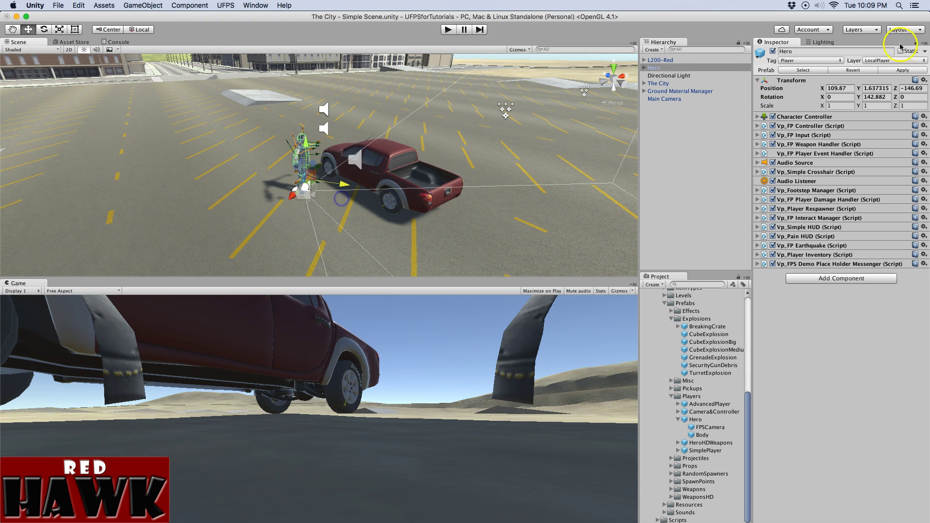
# Step: Move Hero below Main Camera so it is listed last in the Hierarchy
pyautogui.click(682, 144)
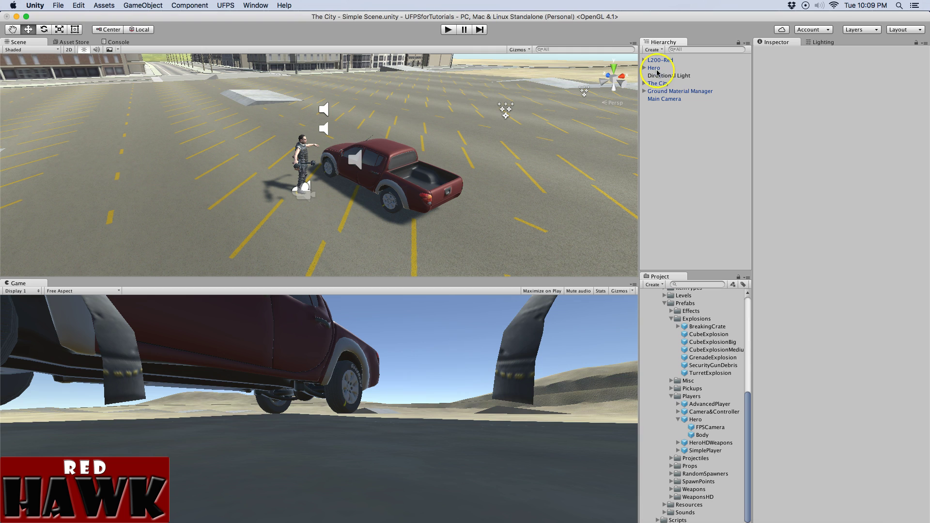
pyautogui.moveTo(657, 72); pyautogui.dragTo(656, 113)
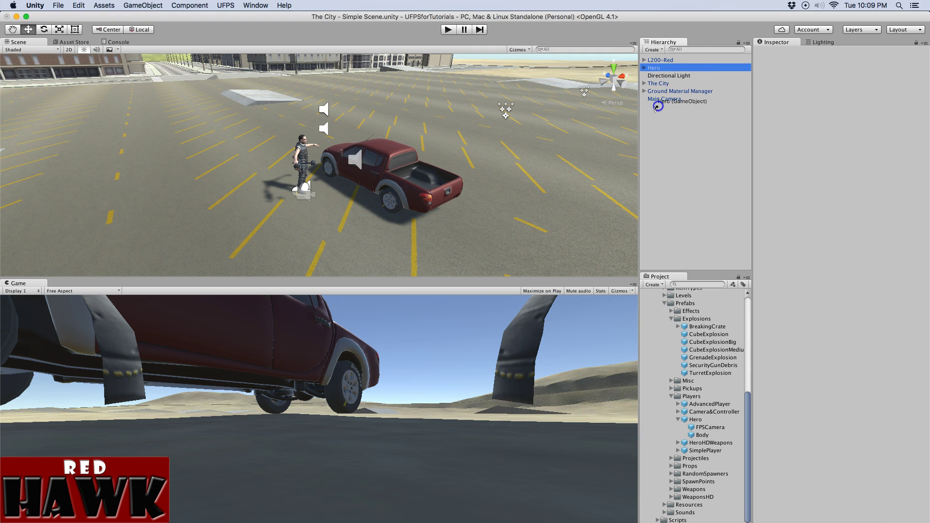
pyautogui.moveTo(656, 109); pyautogui.dragTo(664, 129)
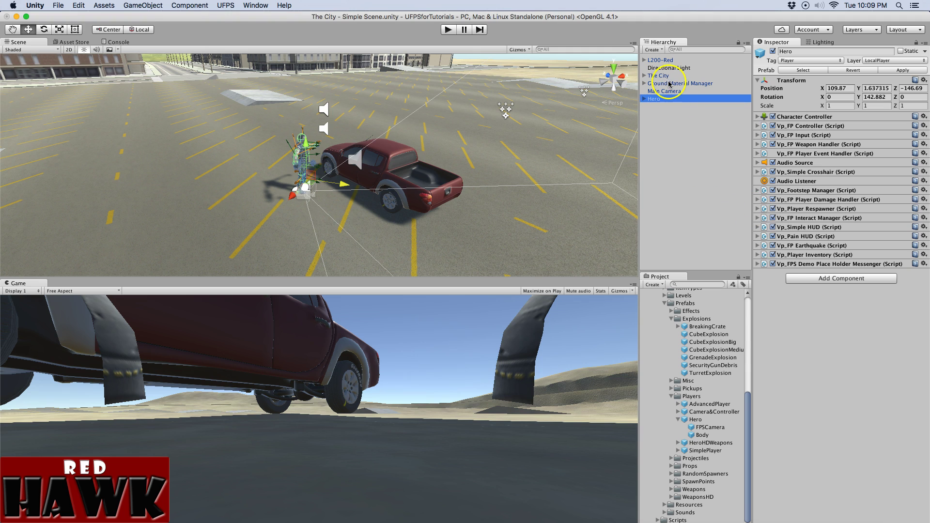
# Step: Disable the Hero's Vp_Player Inventory component and select the L200-Red pickup
pyautogui.click(774, 255)
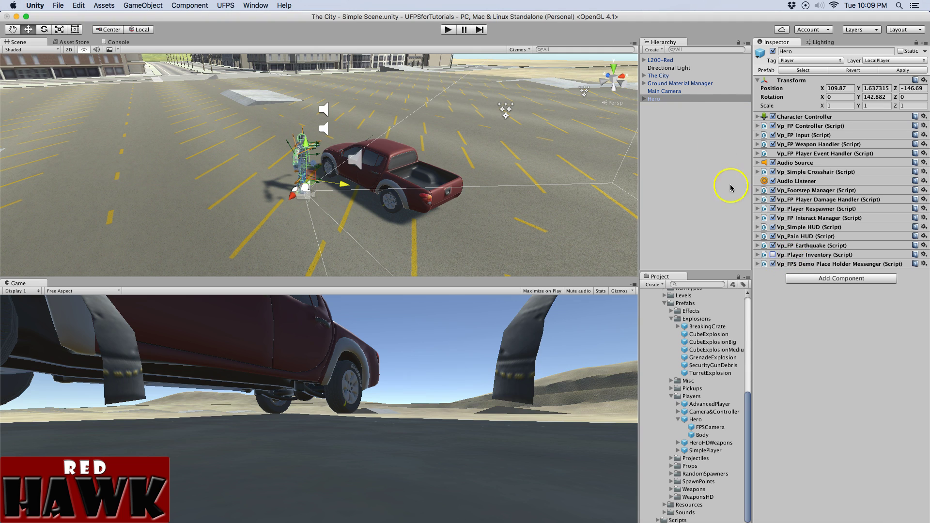
pyautogui.click(664, 61)
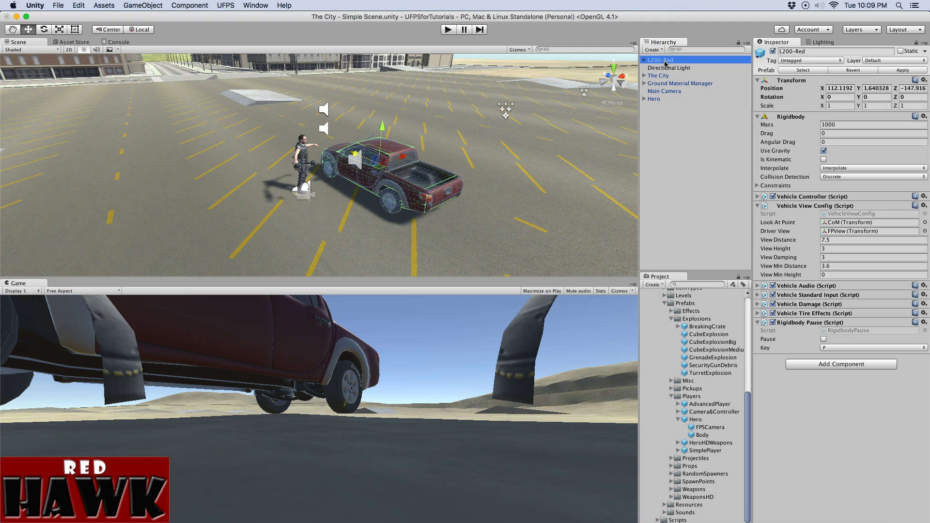
pyautogui.click(528, 154)
pyautogui.click(374, 170)
# Step: Expand L200-Red and its MeshColliders group, then select the Top collider
pyautogui.click(644, 61)
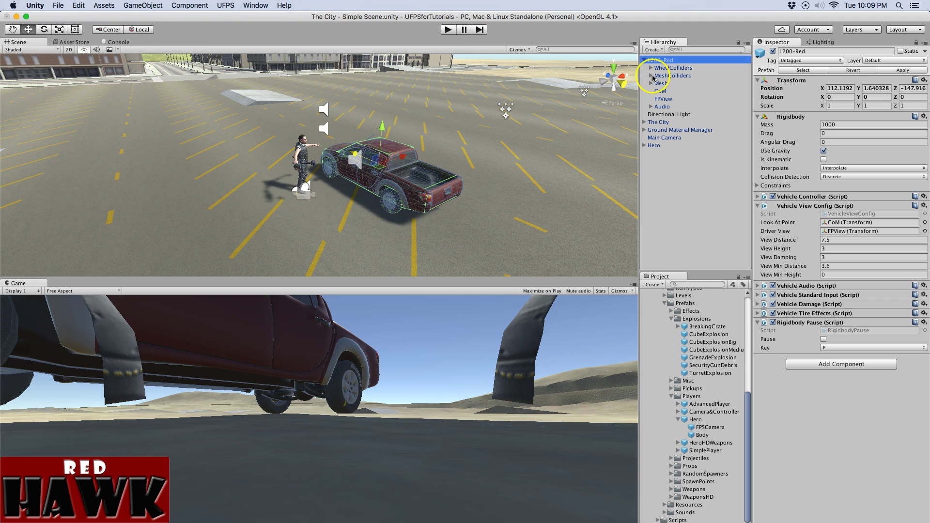
pyautogui.click(652, 76)
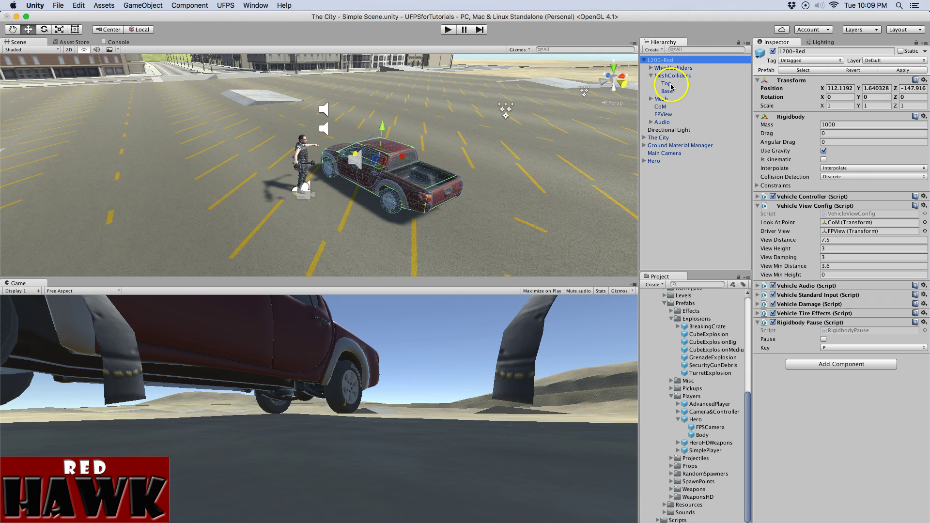
pyautogui.click(670, 84)
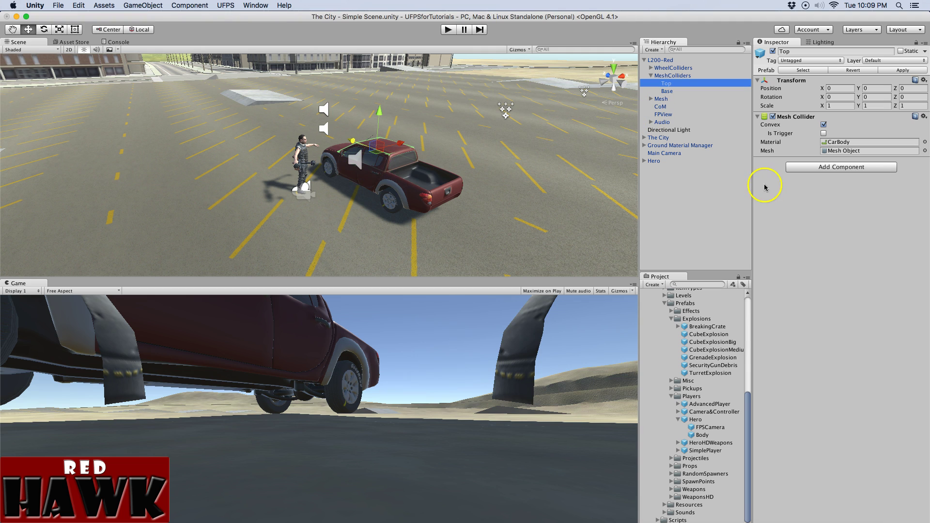
# Step: Add the RedHawk Vehicle Interact Switch EVP script component to the Top collider
pyautogui.click(834, 170)
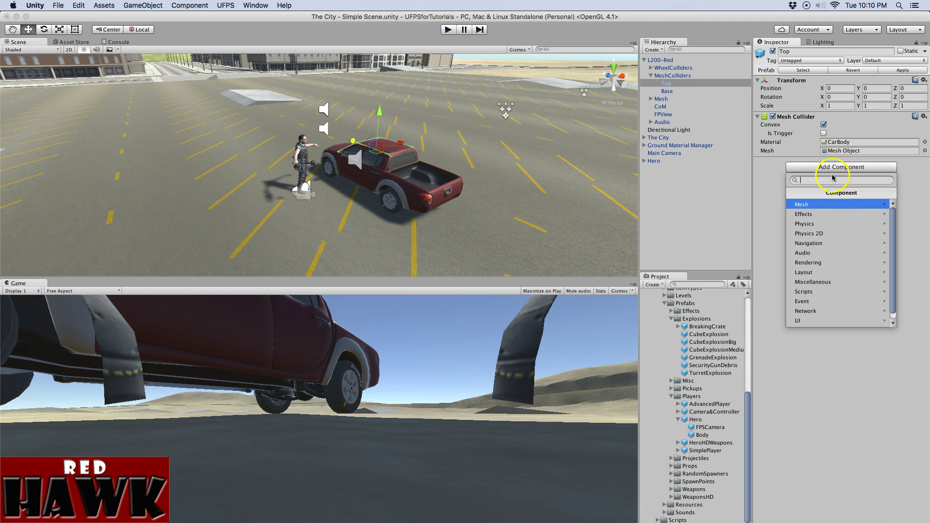
pyautogui.click(843, 291)
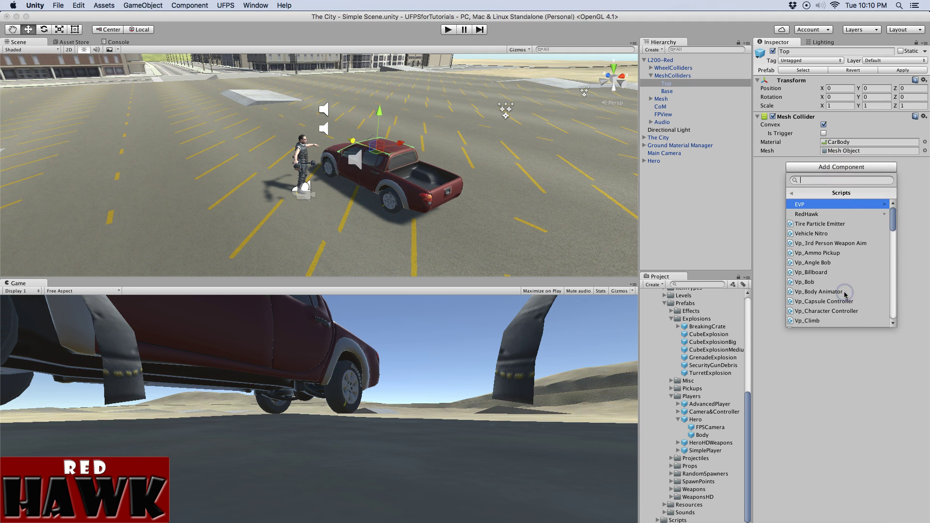
pyautogui.click(824, 214)
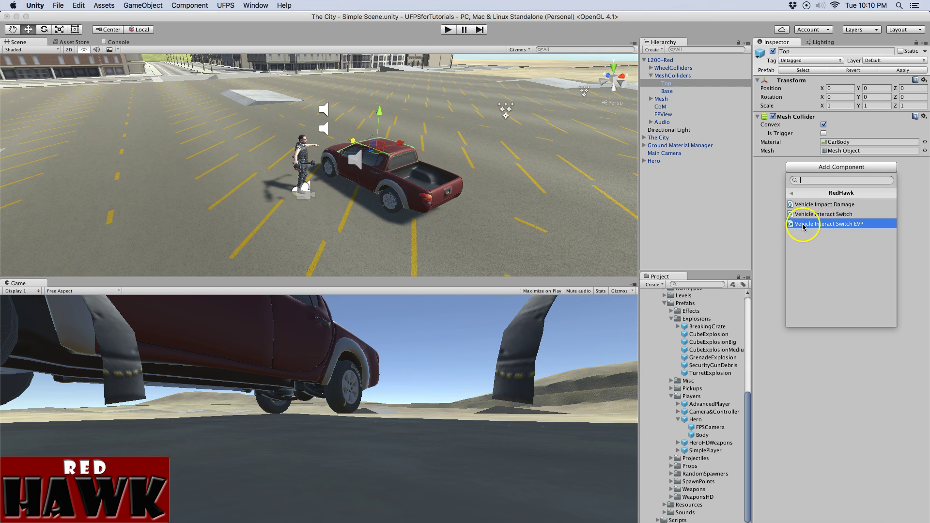
pyautogui.click(852, 228)
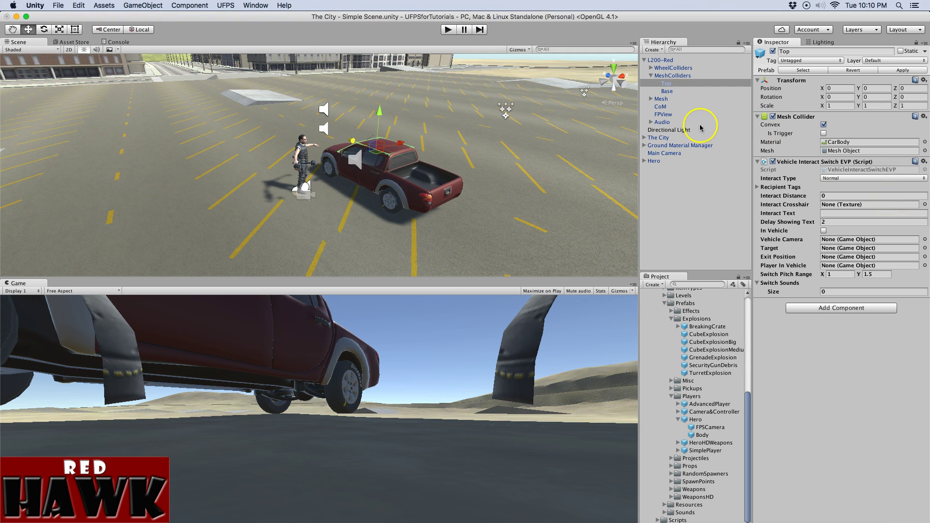
pyautogui.click(663, 108)
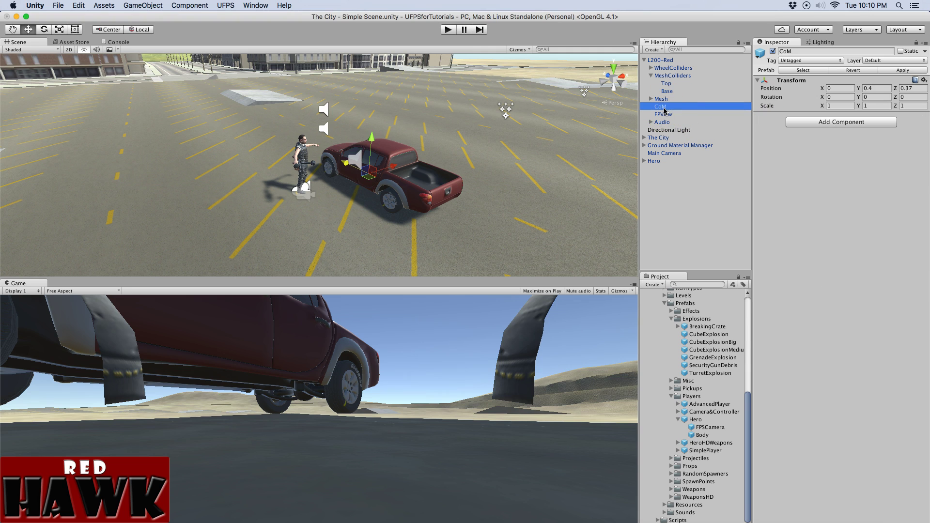
# Step: Create an empty object named ExitPosition and move it directly under L200-Red
pyautogui.click(652, 49)
pyautogui.rightClick(661, 109)
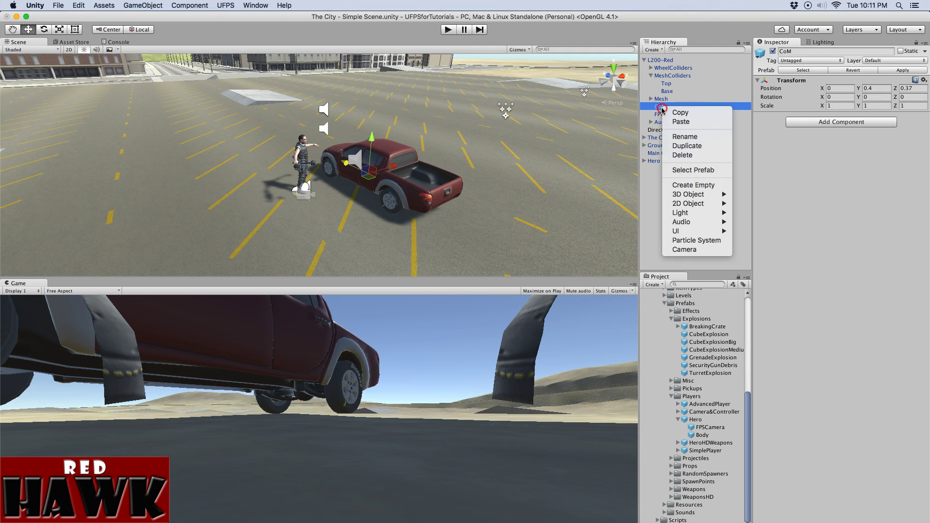
pyautogui.click(653, 50)
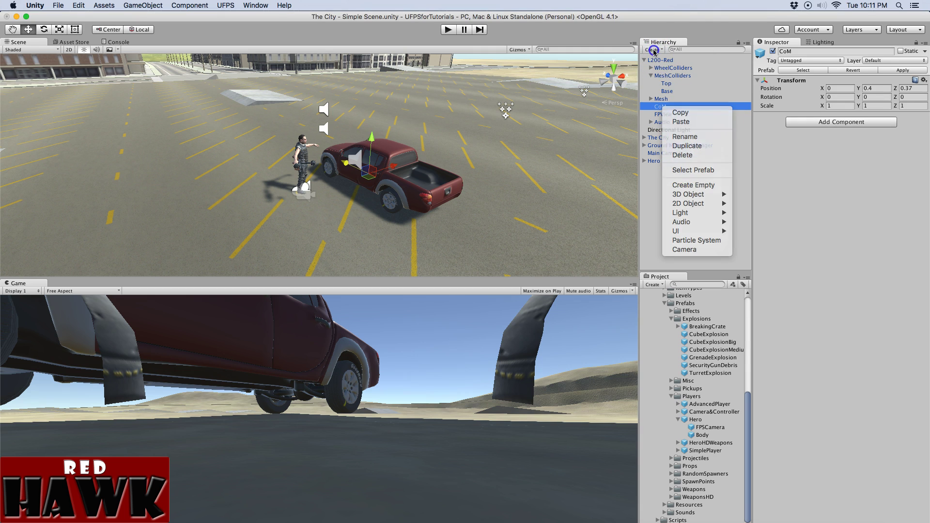
pyautogui.click(663, 66)
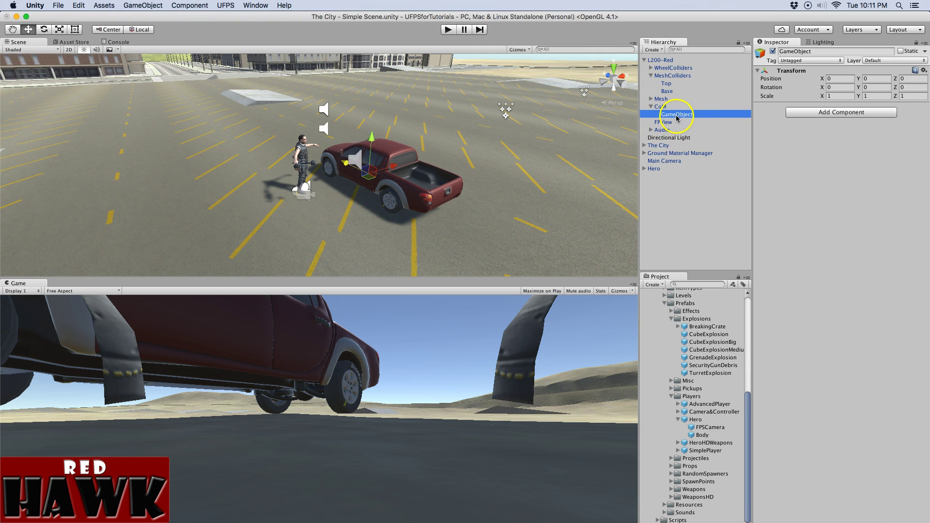
pyautogui.click(823, 52)
pyautogui.write('E')
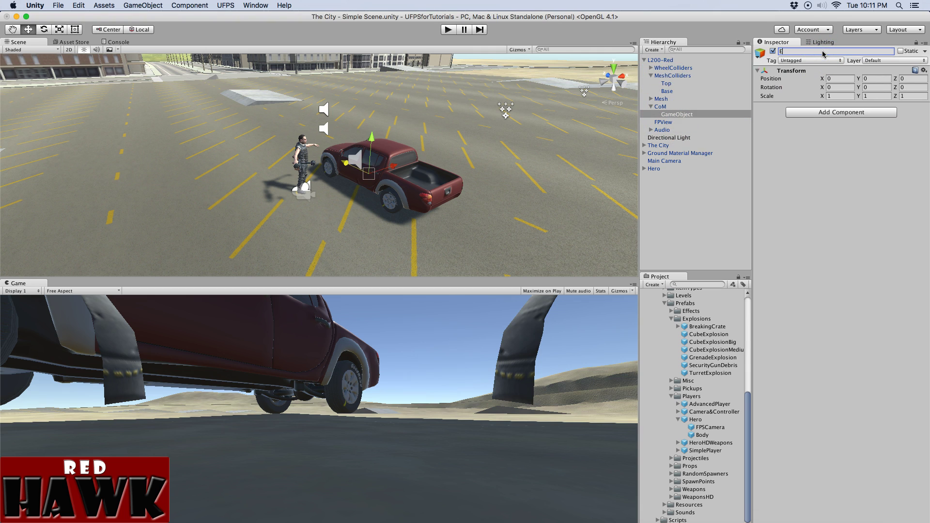
pyautogui.write('xitPosition')
pyautogui.click(687, 114)
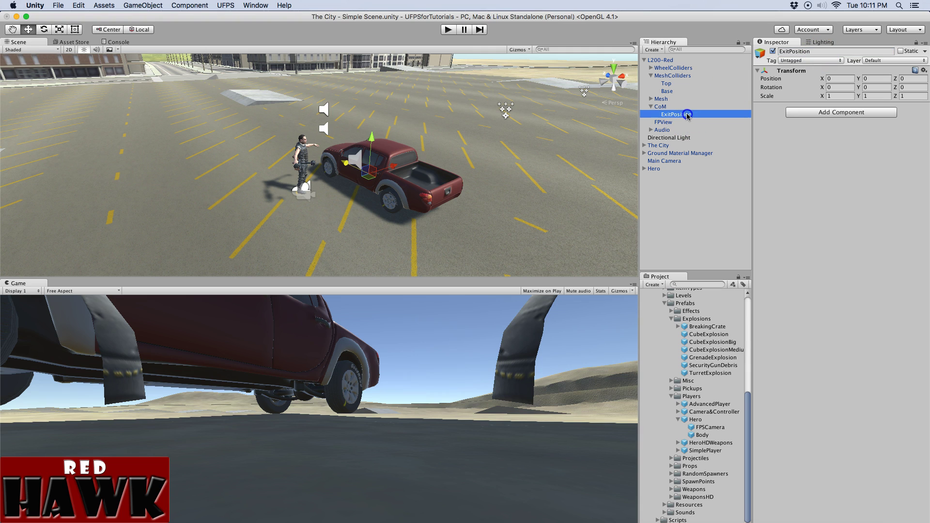
pyautogui.moveTo(685, 116); pyautogui.dragTo(654, 62)
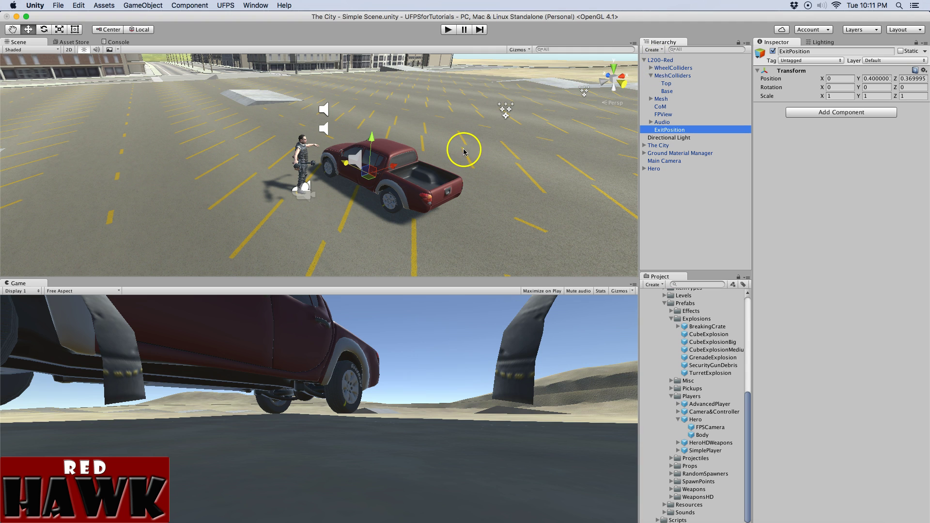
# Step: In top view, move ExitPosition to the pickup's side, setting Position X to -2
pyautogui.moveTo(459, 114); pyautogui.dragTo(414, 166, button='right')
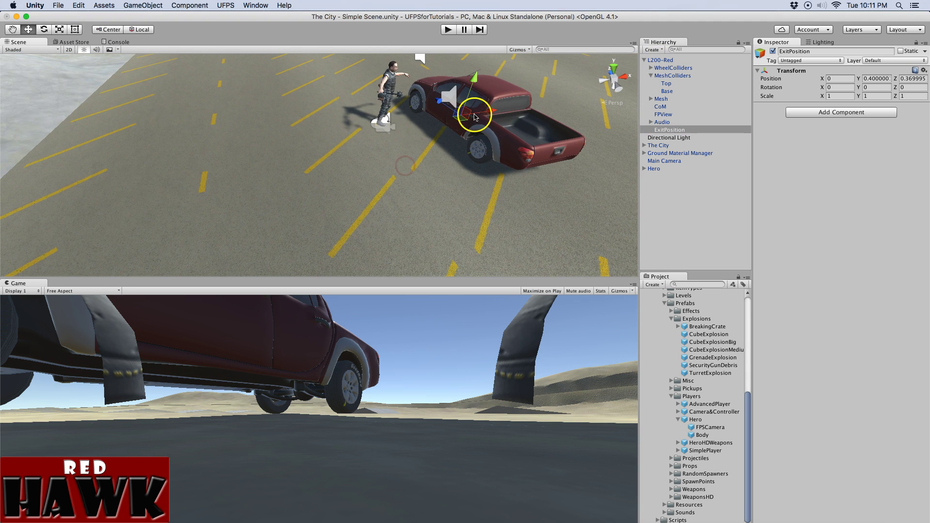
pyautogui.click(613, 67)
pyautogui.scroll(-10, 504, 208)
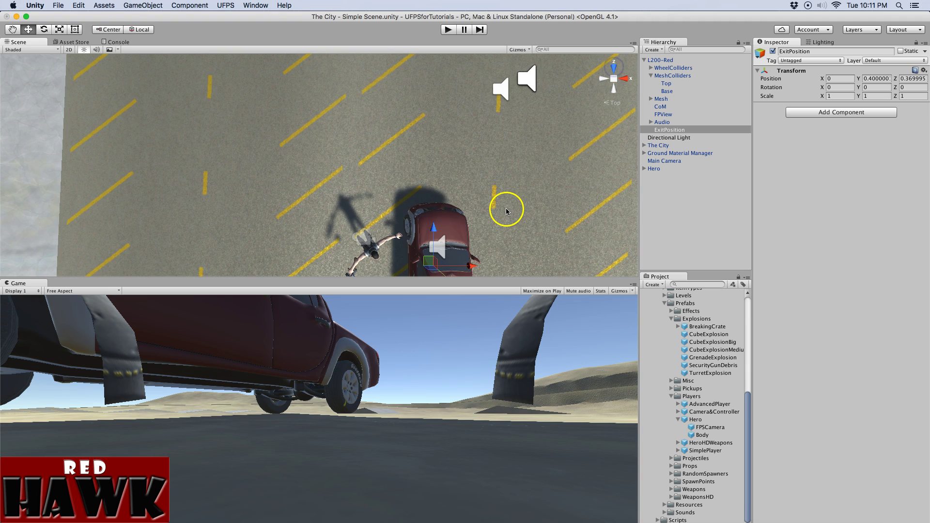
pyautogui.moveTo(490, 216); pyautogui.dragTo(489, 140, button='middle')
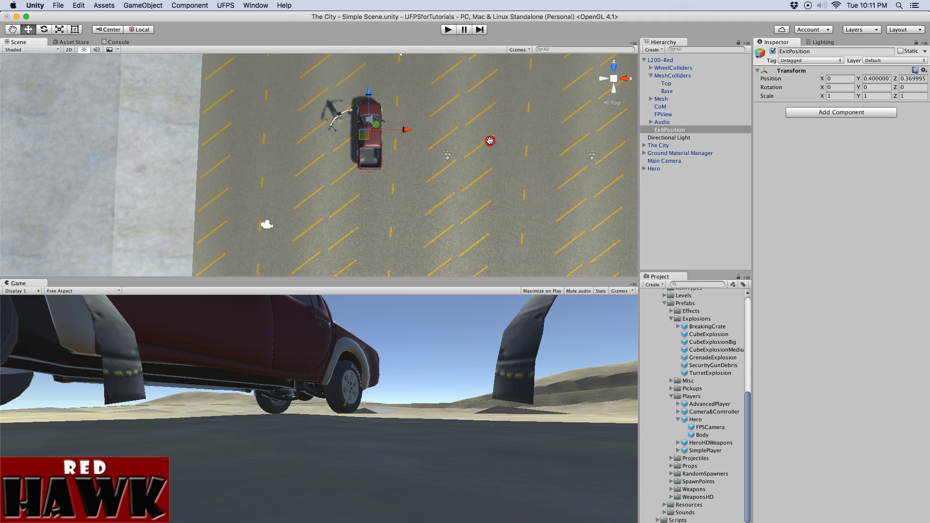
pyautogui.scroll(3, 490, 143)
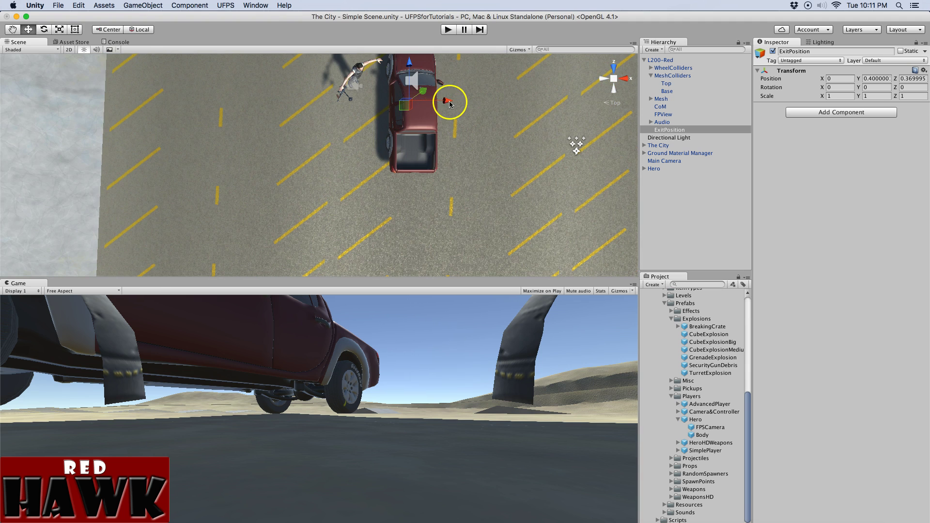
pyautogui.moveTo(435, 99); pyautogui.dragTo(405, 103)
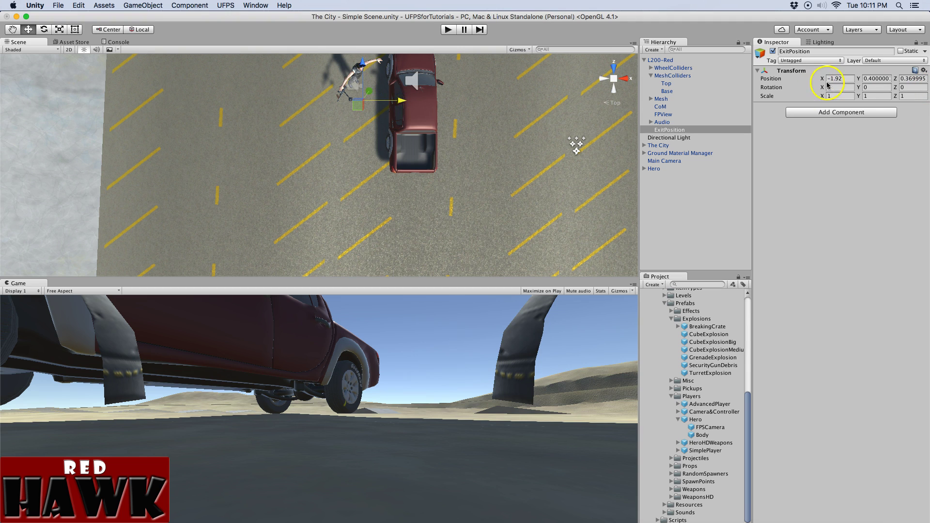
pyautogui.click(842, 81)
pyautogui.write('-2')
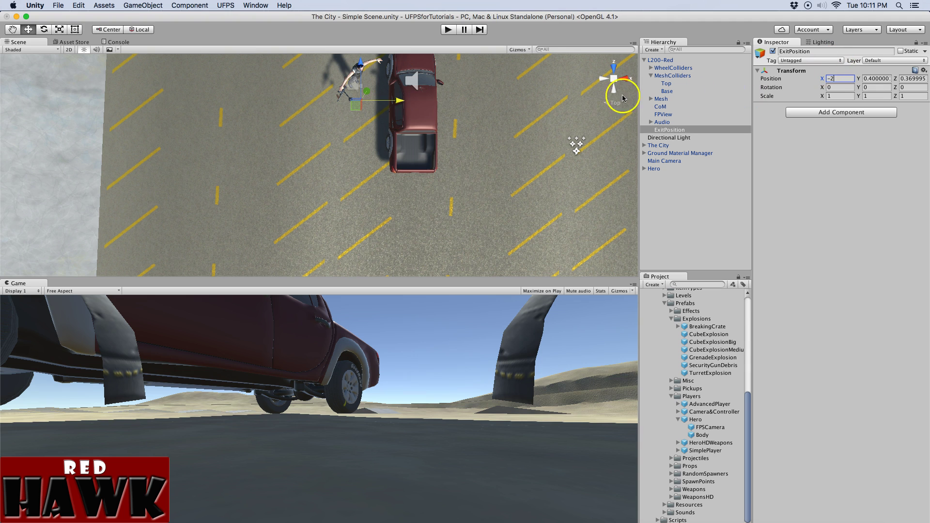
# Step: In side view, raise ExitPosition to a height of Y 0.8
pyautogui.click(604, 83)
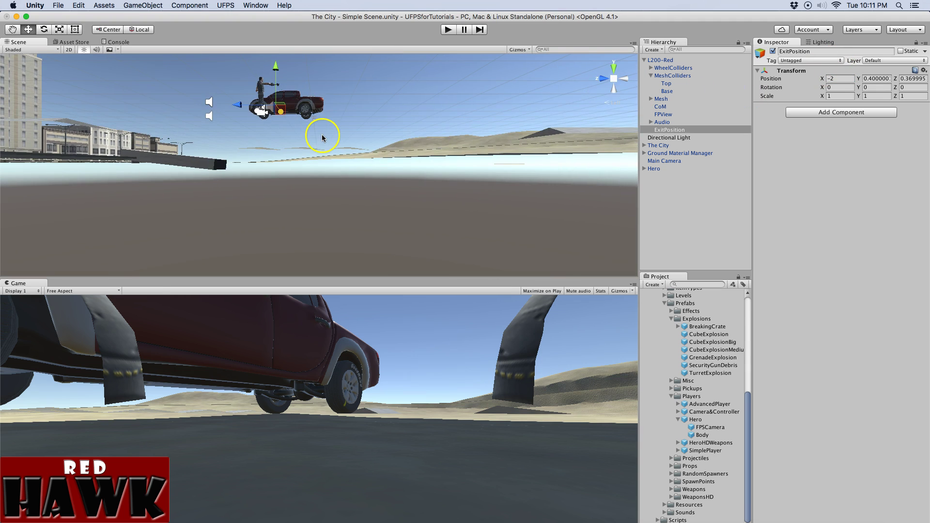
pyautogui.scroll(3, 322, 135)
pyautogui.scroll(-5, 384, 119)
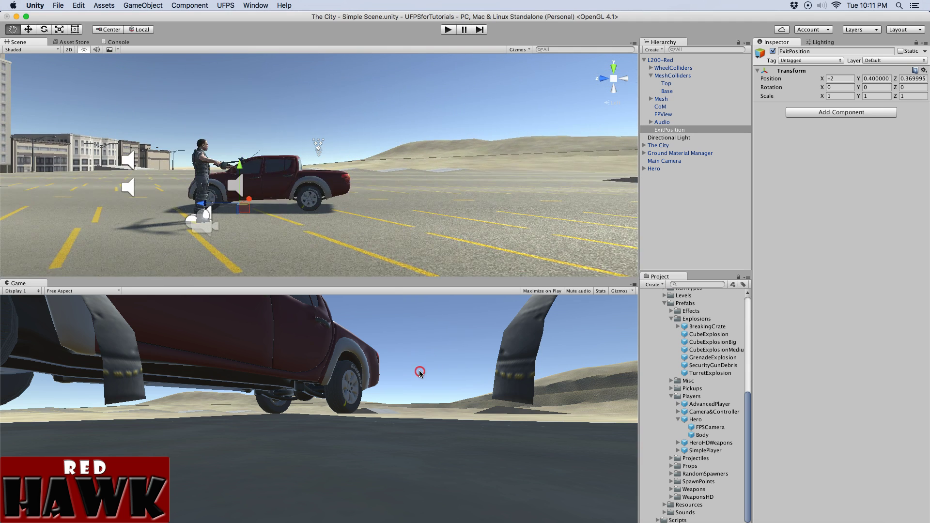
pyautogui.moveTo(301, 214); pyautogui.dragTo(376, 234, button='middle')
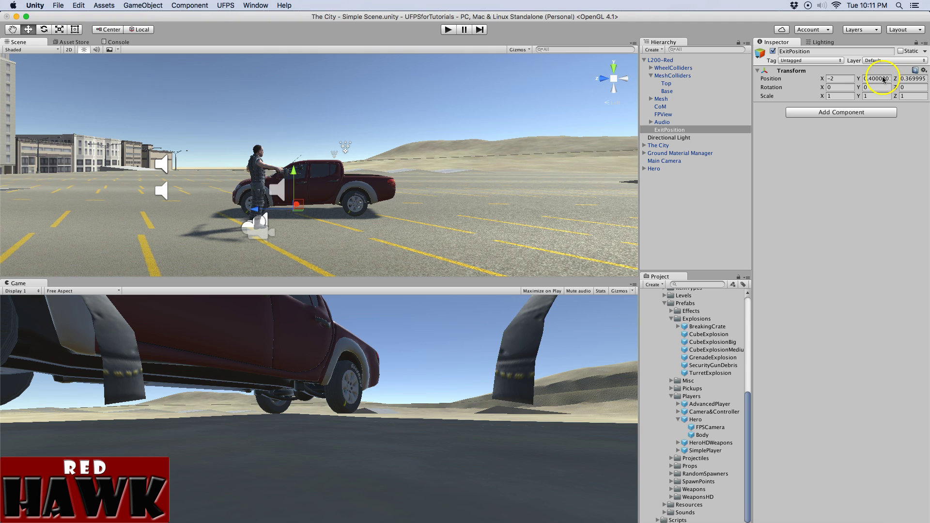
pyautogui.moveTo(293, 171); pyautogui.dragTo(296, 156)
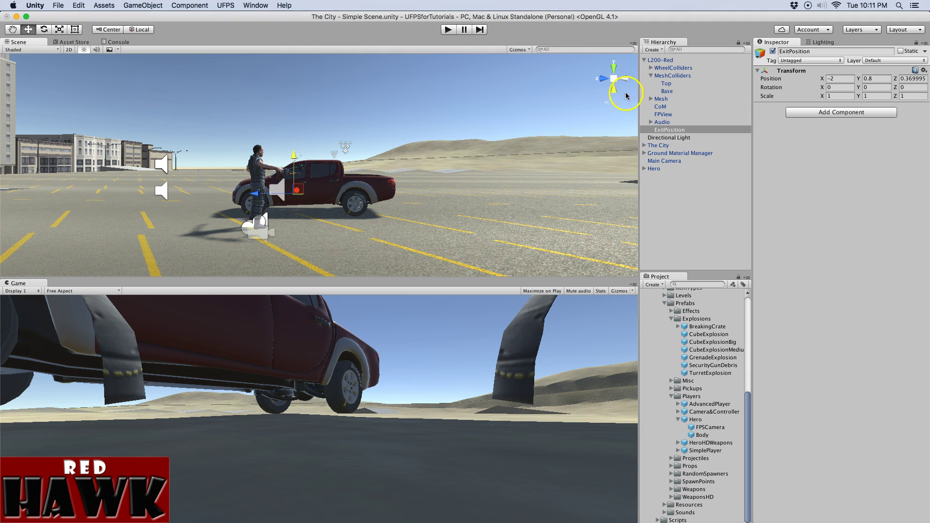
# Step: Assign Main Camera, L200-Red and ExitPosition to the Top collider's switch fields
pyautogui.click(667, 84)
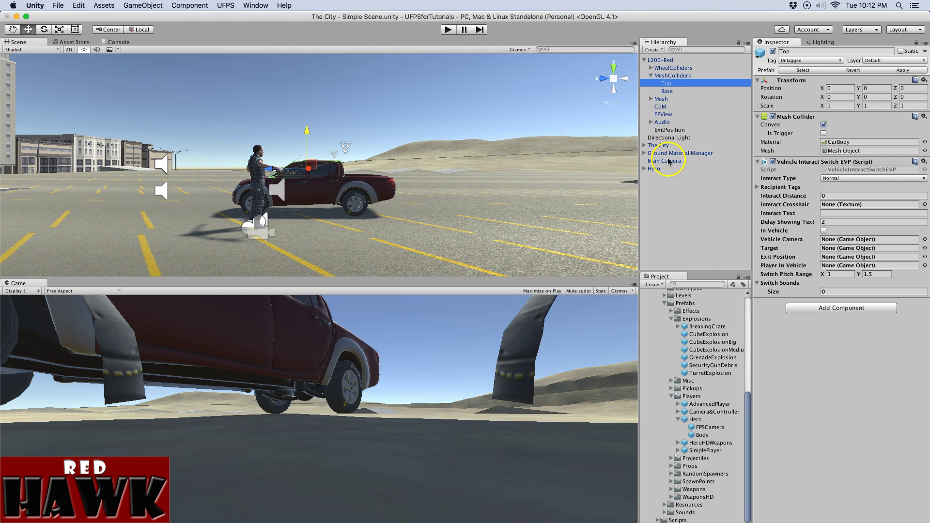
pyautogui.moveTo(664, 161); pyautogui.dragTo(835, 243)
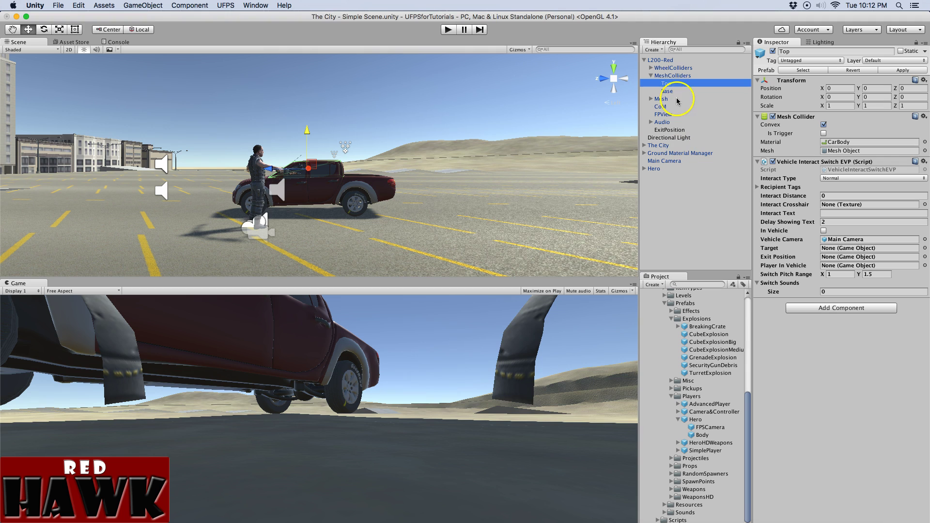
pyautogui.click(665, 61)
pyautogui.moveTo(665, 61); pyautogui.dragTo(839, 249)
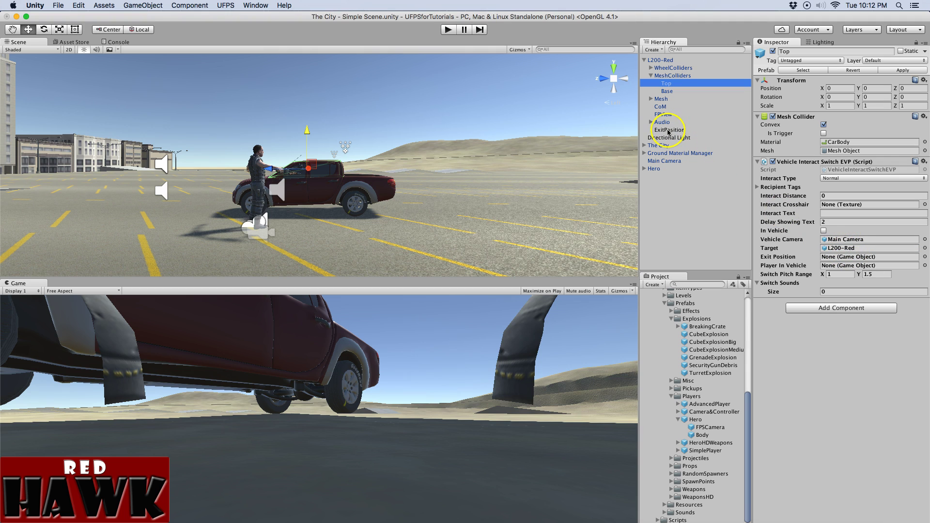
pyautogui.moveTo(669, 131); pyautogui.dragTo(846, 258)
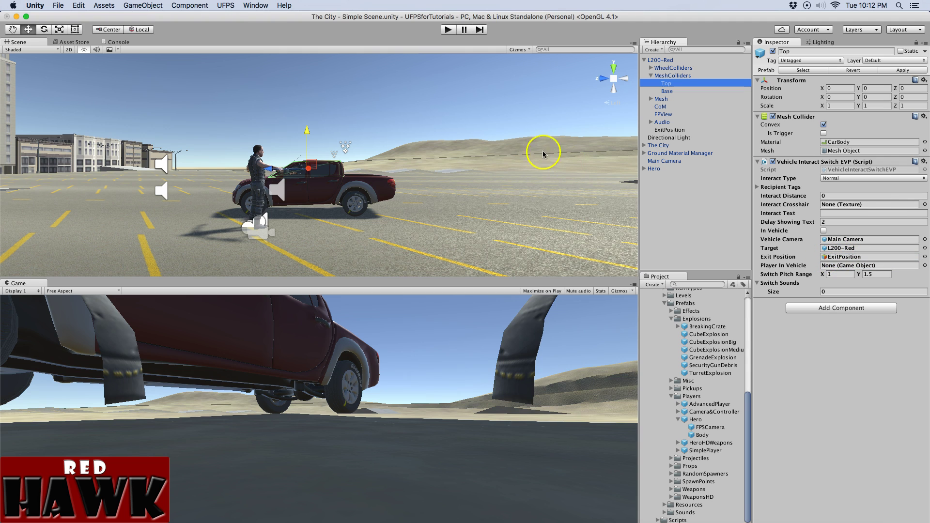
# Step: Set the Interact texture as the crosshair and enter 'Press F to Enter (Exit)' as prompt text
pyautogui.moveTo(438, 161); pyautogui.dragTo(369, 137, button='right')
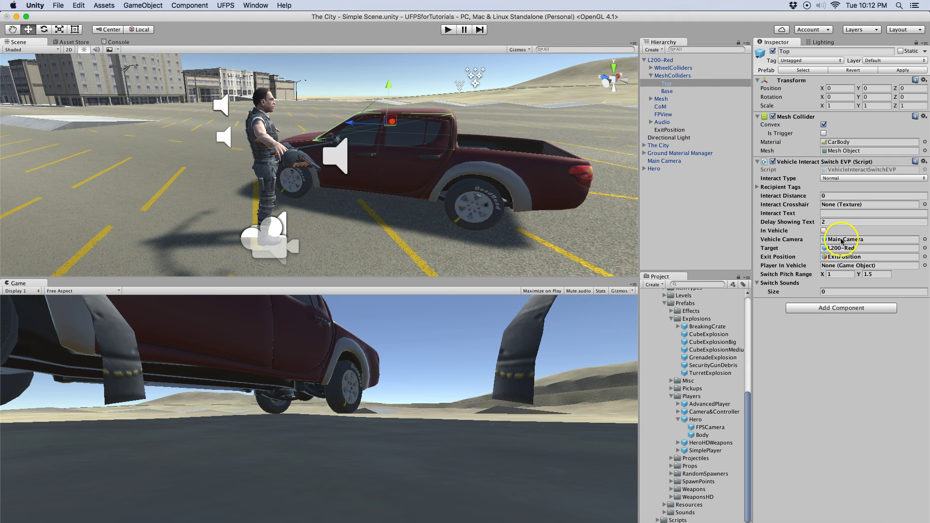
pyautogui.click(925, 206)
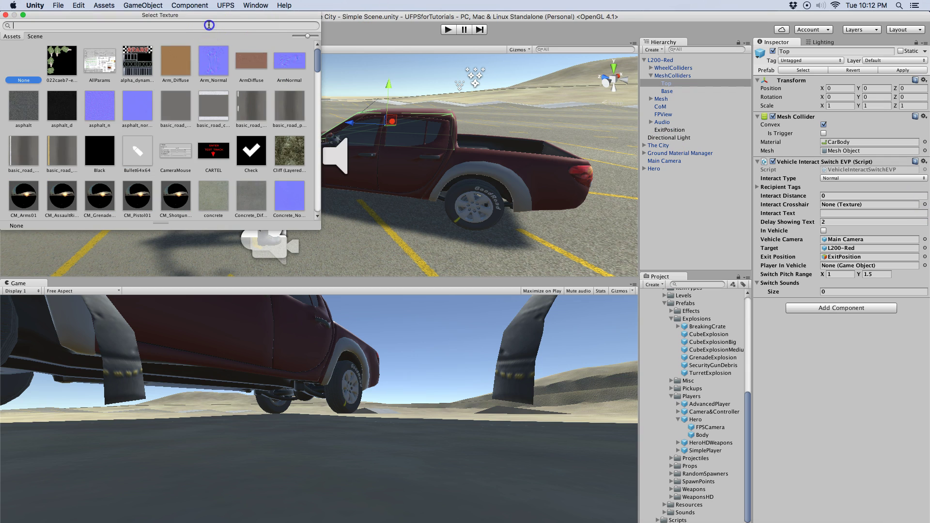
pyautogui.write('impa')
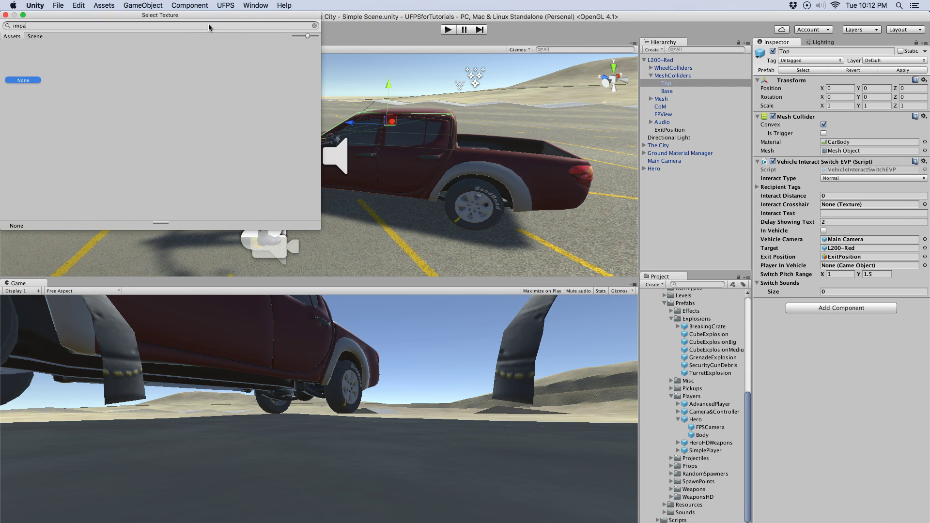
pyautogui.press('BackSpace')
pyautogui.press('BackSpace')
pyautogui.press('BackSpace')
pyautogui.press('BackSpace')
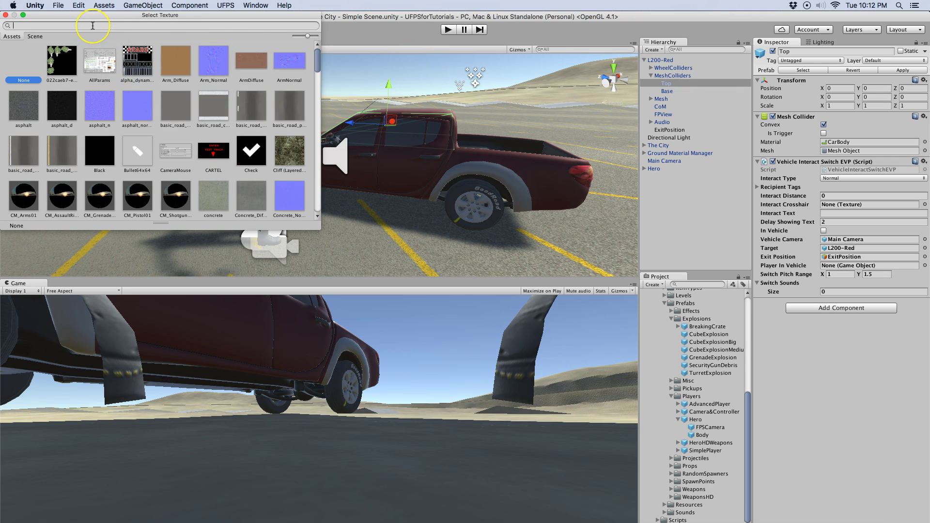
pyautogui.write('in')
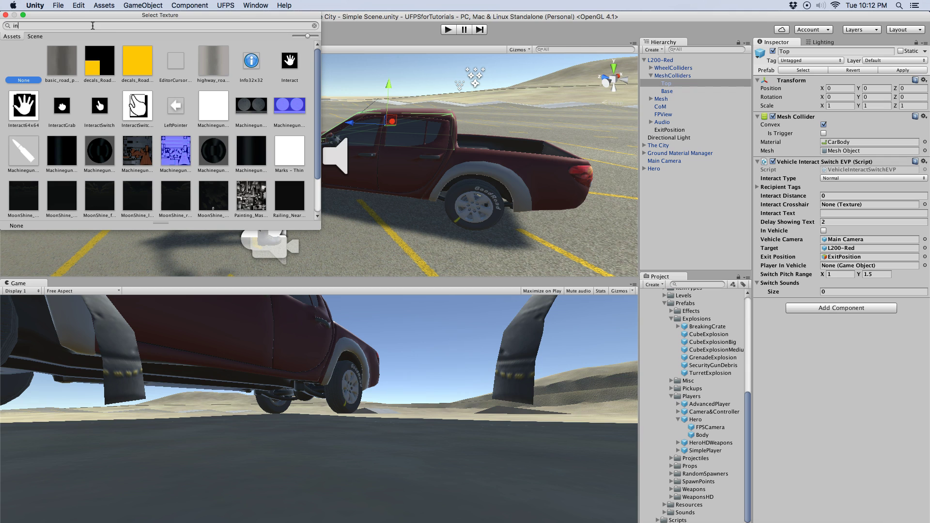
pyautogui.click(292, 63)
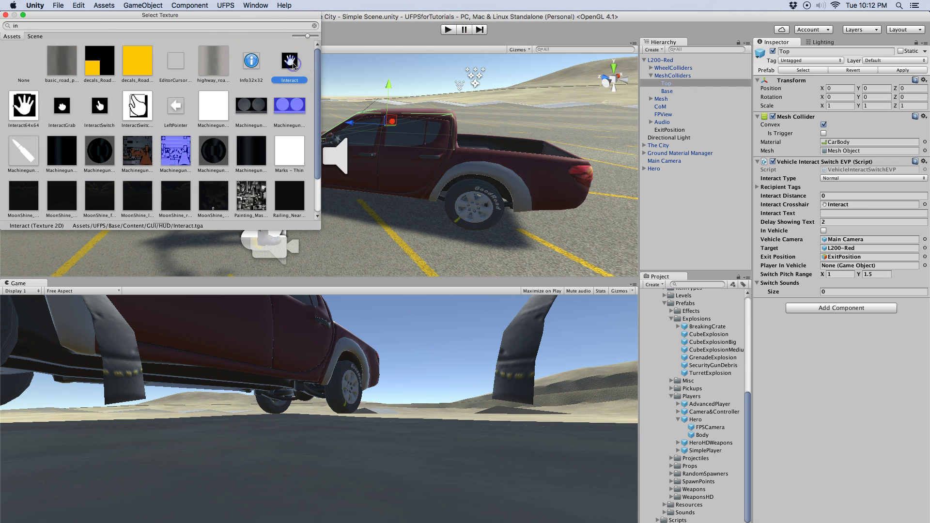
pyautogui.click(5, 16)
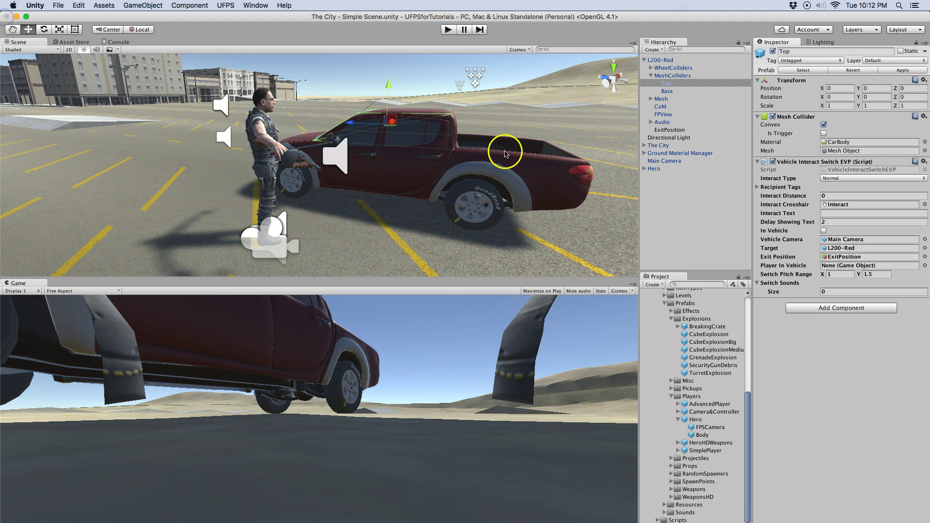
pyautogui.click(837, 214)
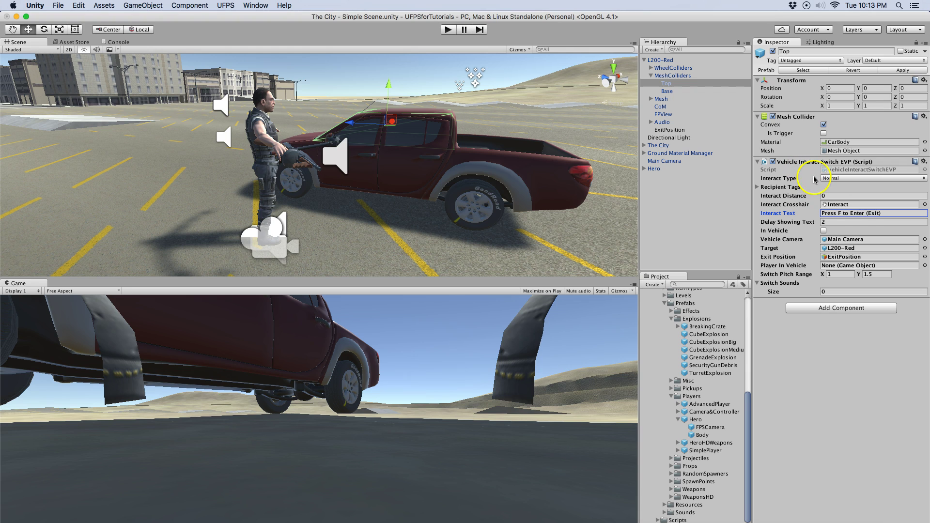
# Step: Check the Interact button's key binding in the UFPS Input Manager
pyautogui.click(232, 6)
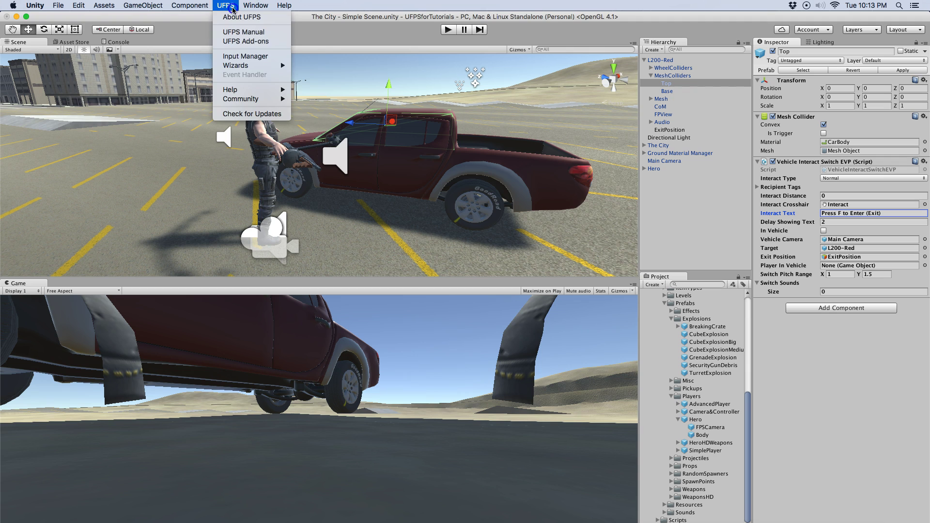
pyautogui.click(246, 57)
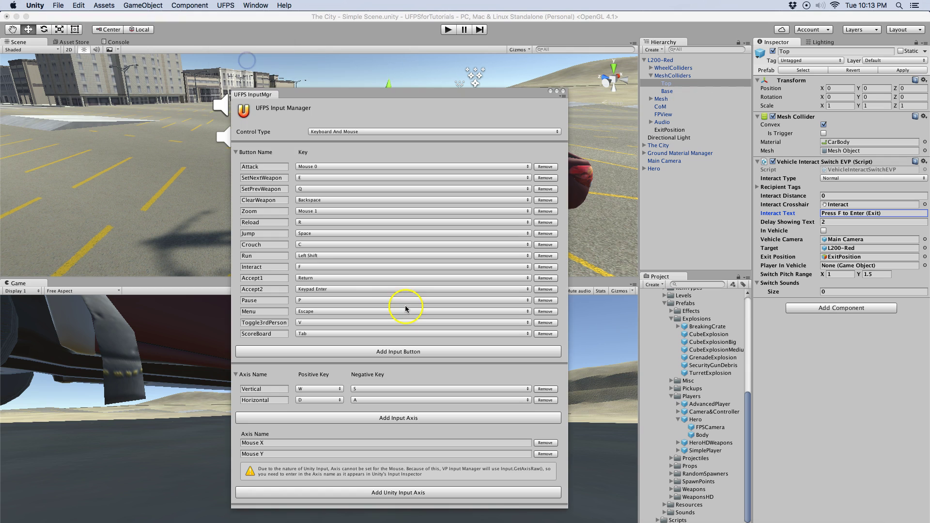
pyautogui.click(258, 266)
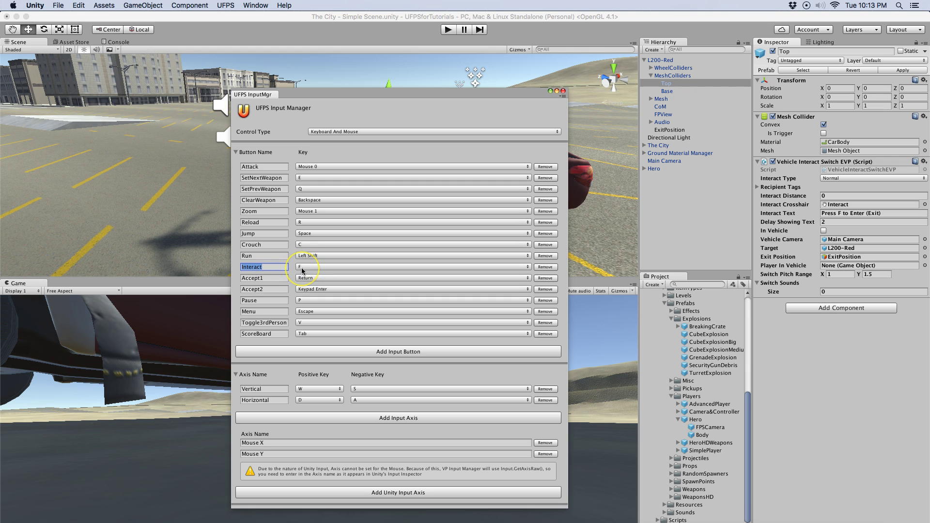
# Step: Set Delay Showing Text to 0 and Interact Distance to 4
pyautogui.click(562, 91)
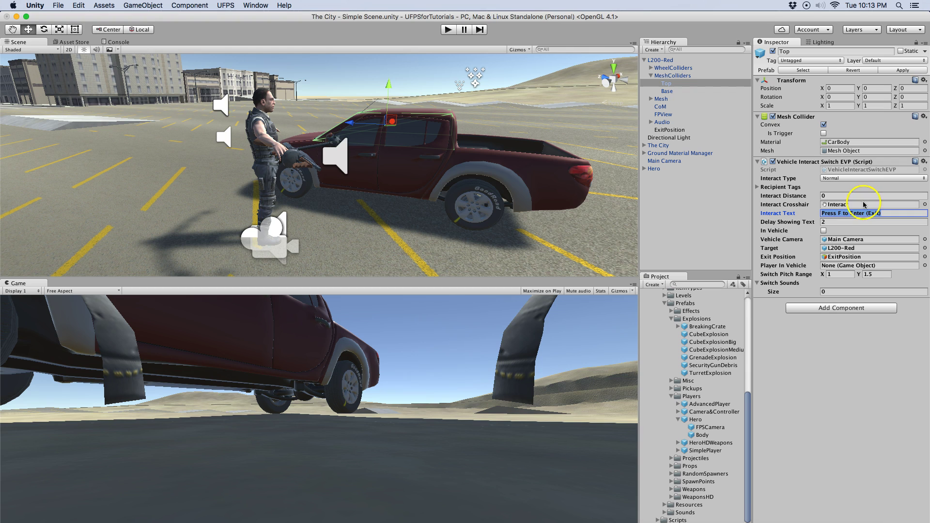
pyautogui.click(843, 223)
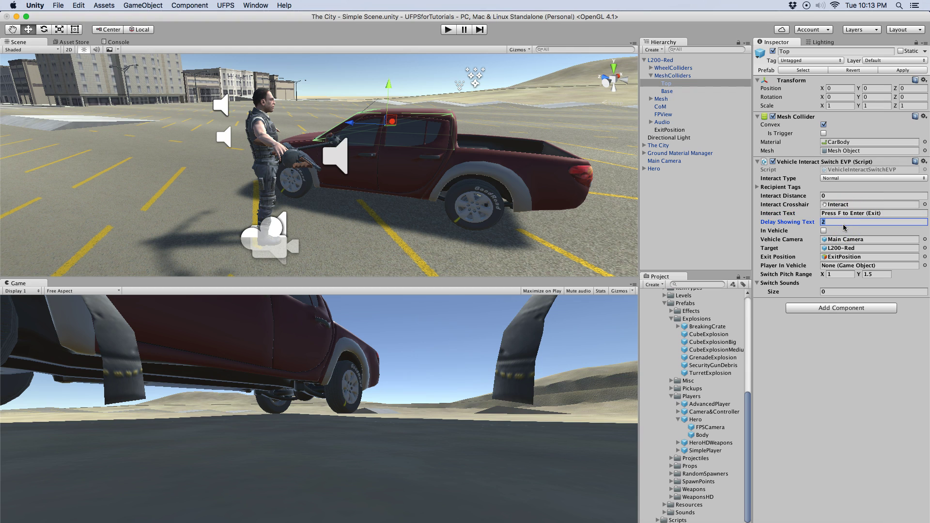
pyautogui.click(834, 195)
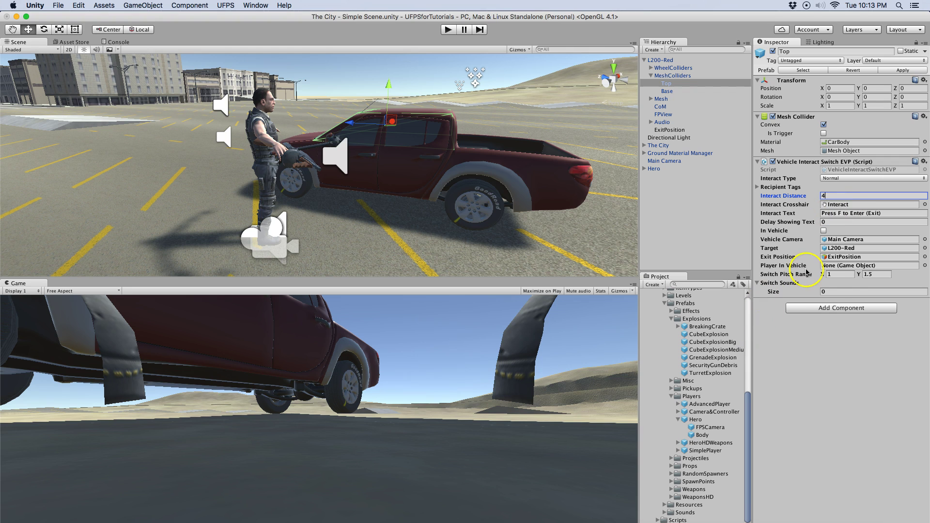
# Step: Set Switch Sounds size to 1 and assign the Switch01 audio clip to Element 0
pyautogui.click(833, 292)
pyautogui.write('1')
pyautogui.press('Return')
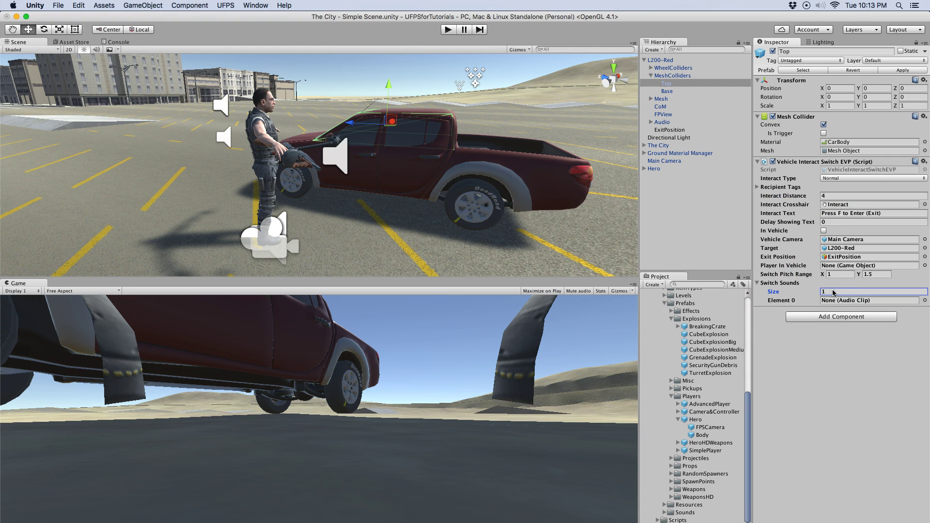
pyautogui.click(925, 300)
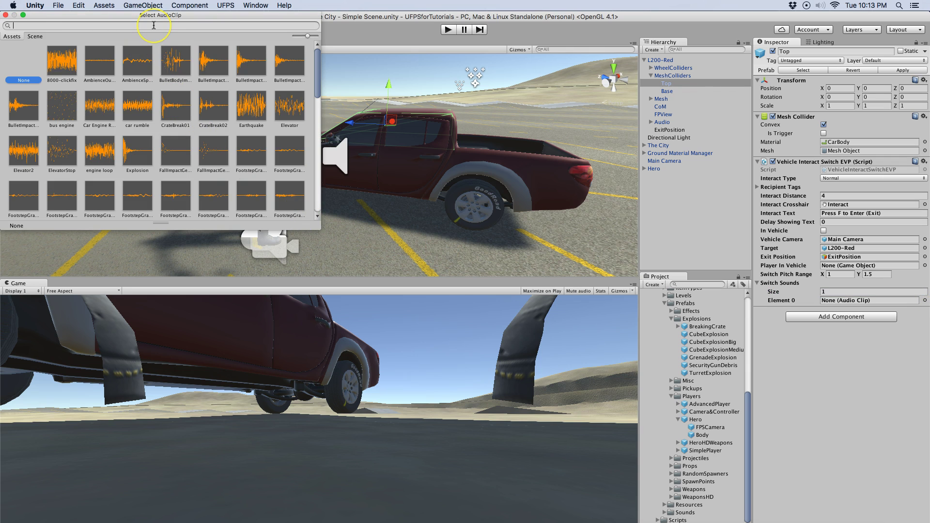
pyautogui.write('swit')
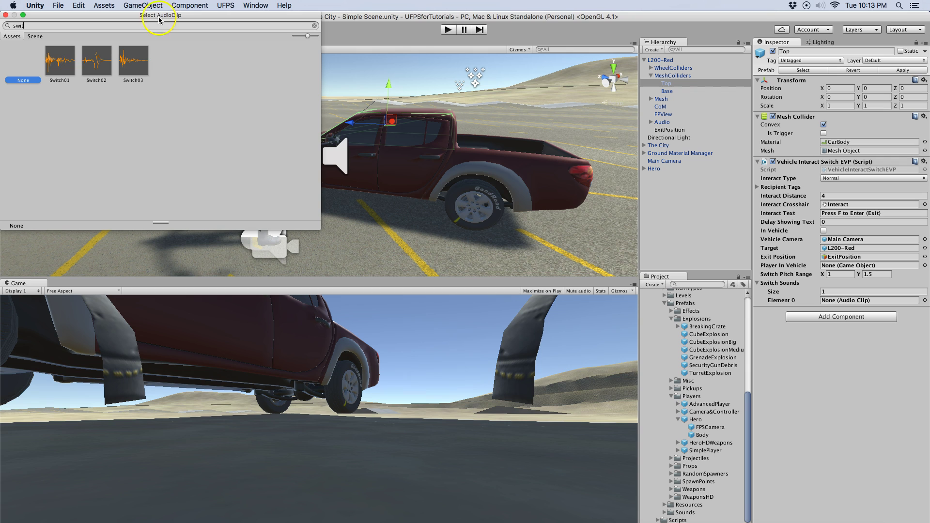
pyautogui.click(60, 57)
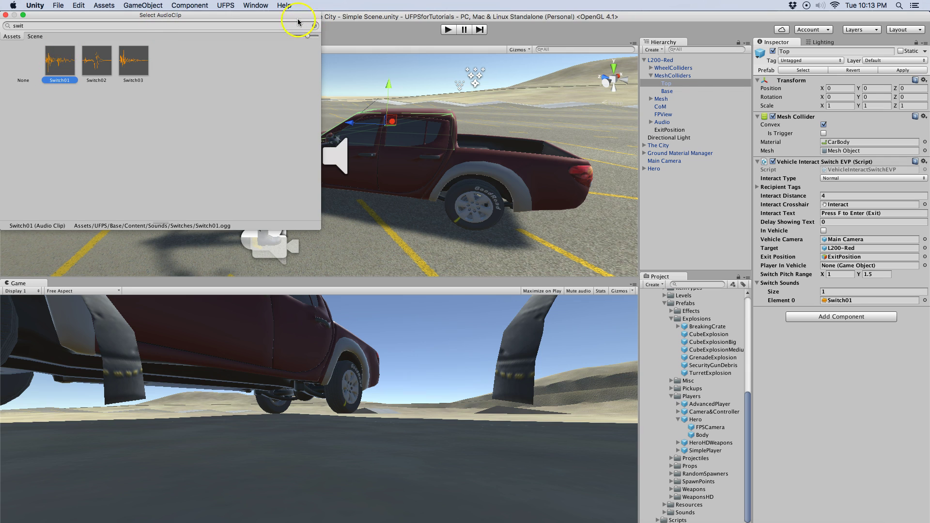
pyautogui.click(6, 15)
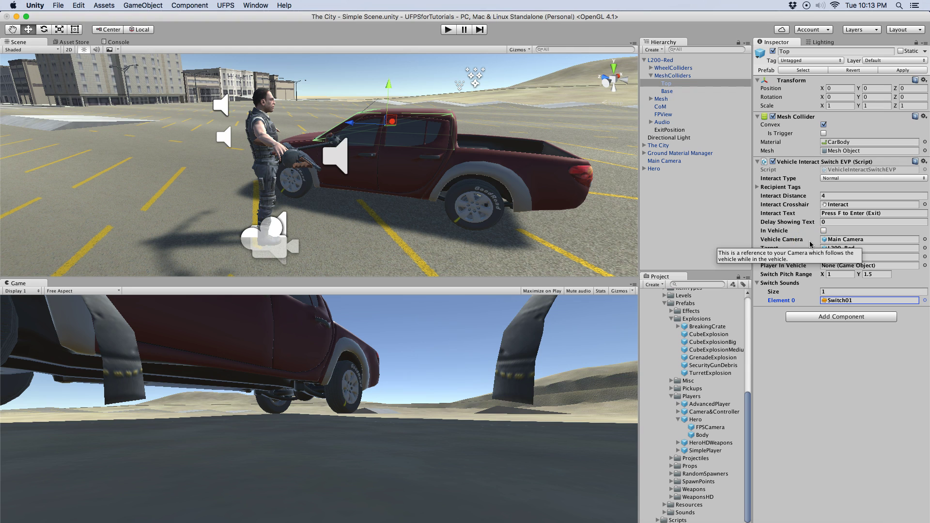
pyautogui.click(446, 30)
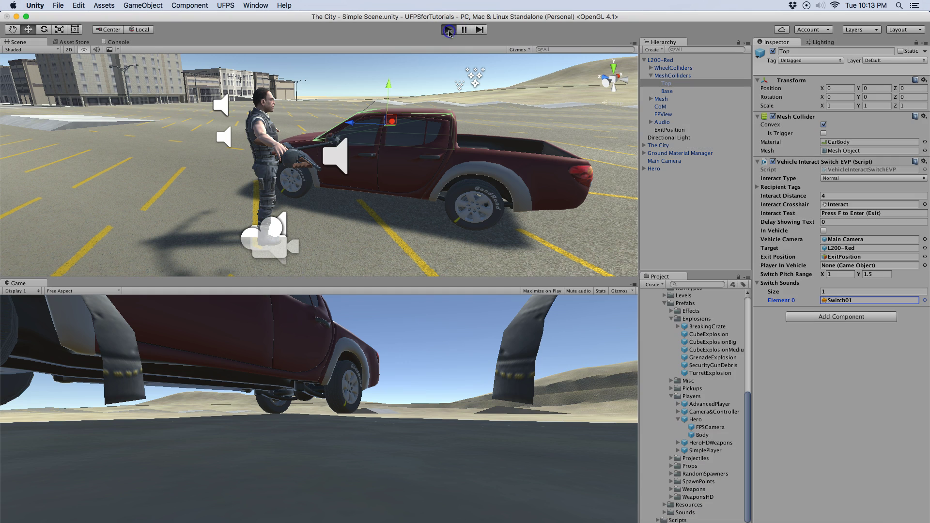
pyautogui.click(456, 250)
pyautogui.click(422, 439)
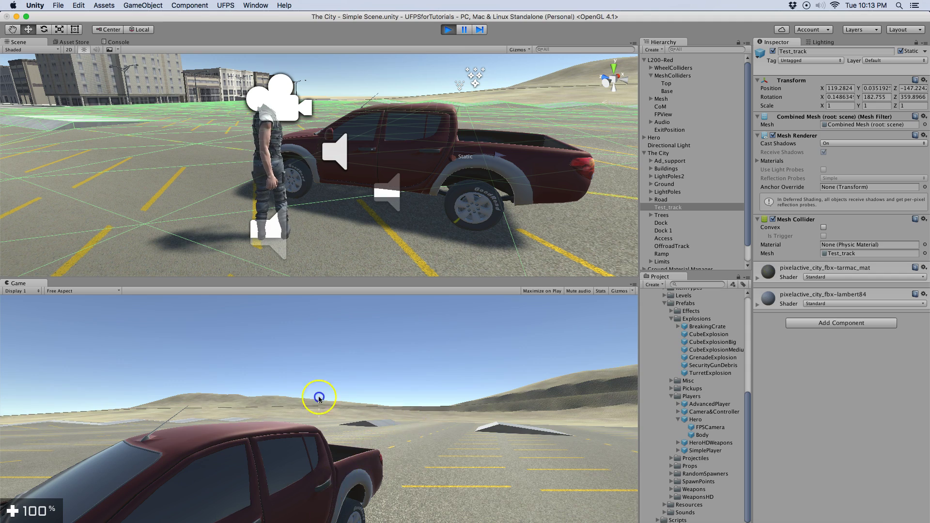
pyautogui.press('f')
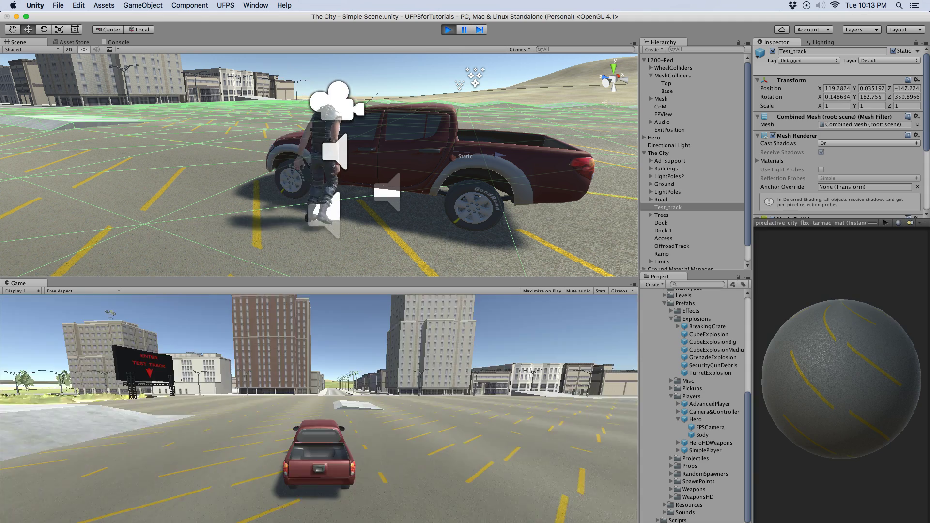
pyautogui.press('w')
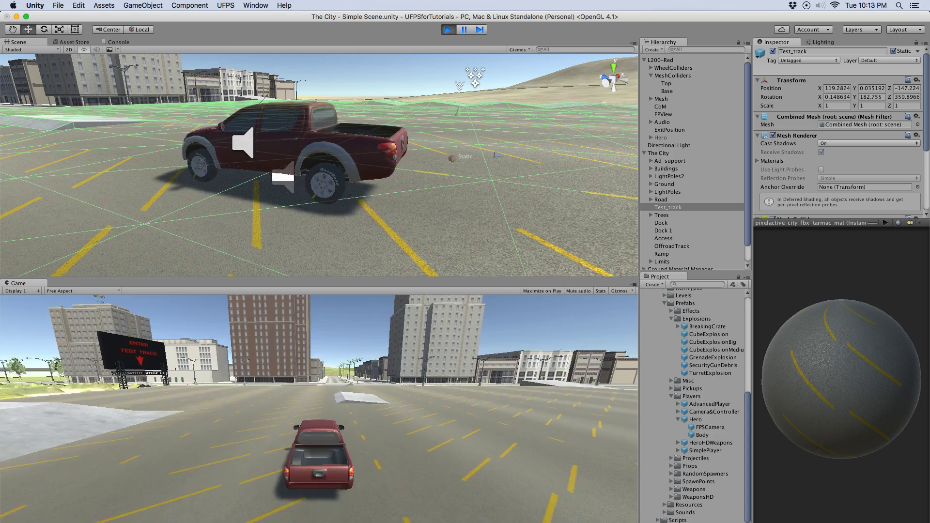
pyautogui.press('f')
pyautogui.press('s')
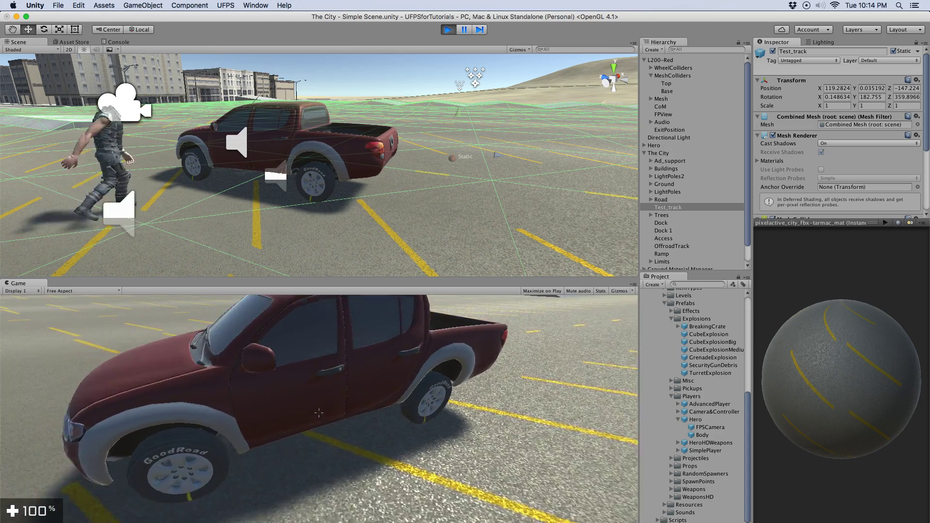
pyautogui.press('s')
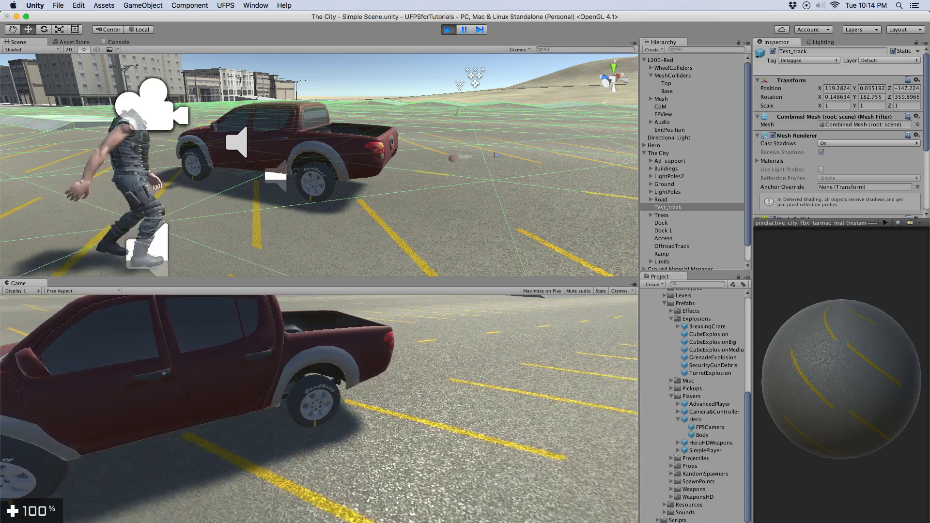
pyautogui.press('s')
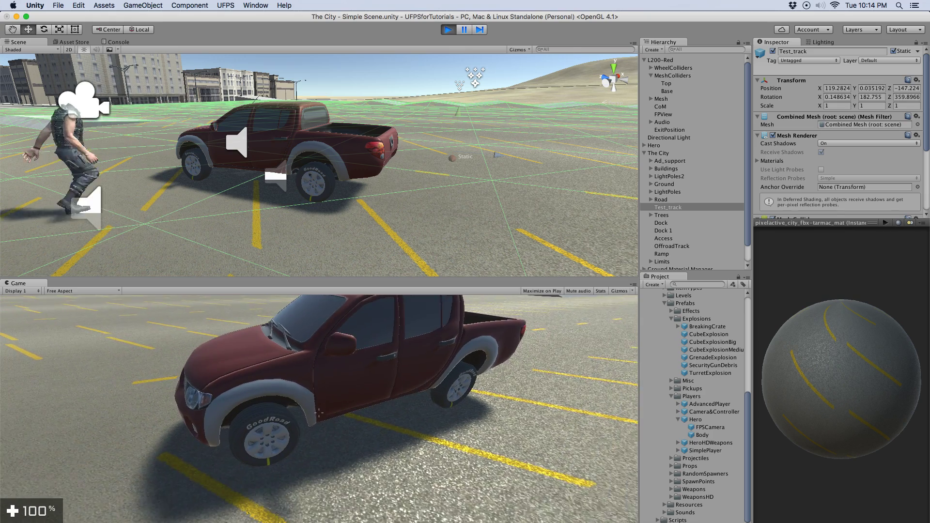
pyautogui.click(448, 30)
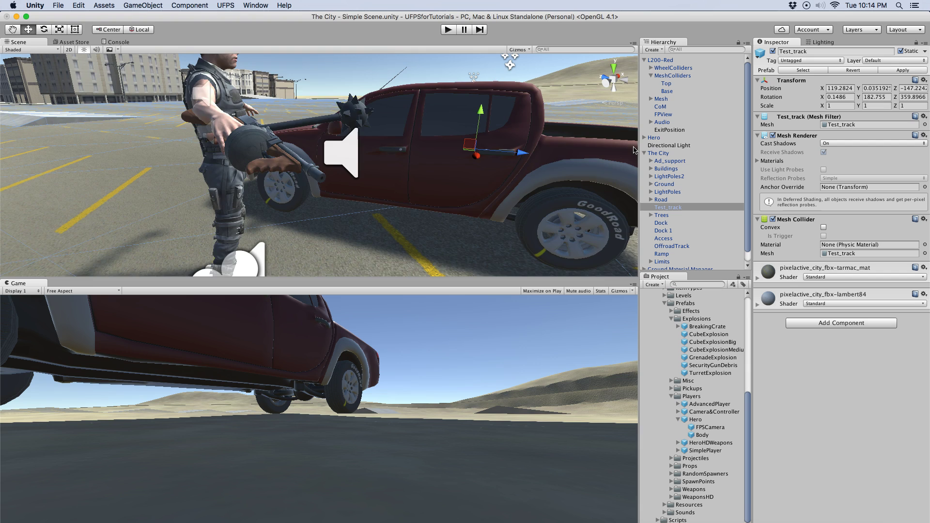
# Step: Add a Vp_Damage Handler to L200-Red with one death spawn object, GrenadeExplosion
pyautogui.click(660, 60)
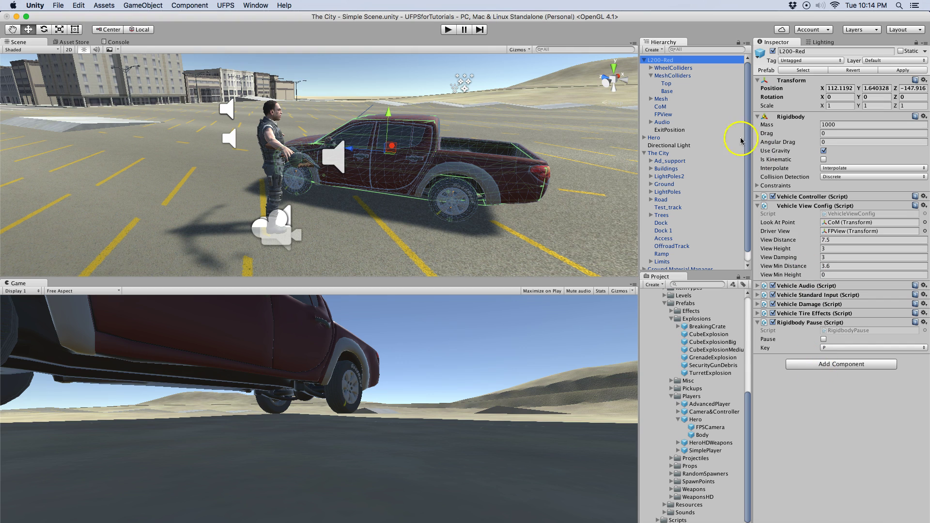
pyautogui.click(832, 364)
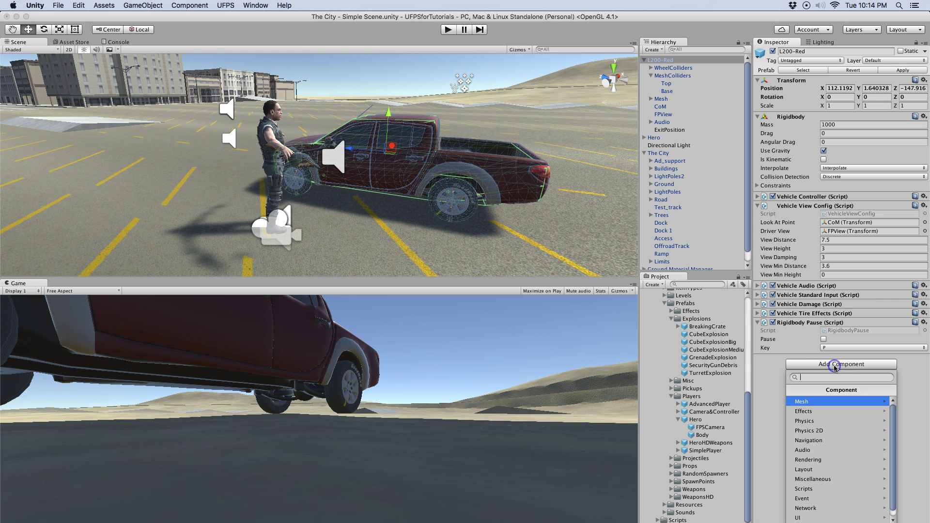
pyautogui.click(856, 488)
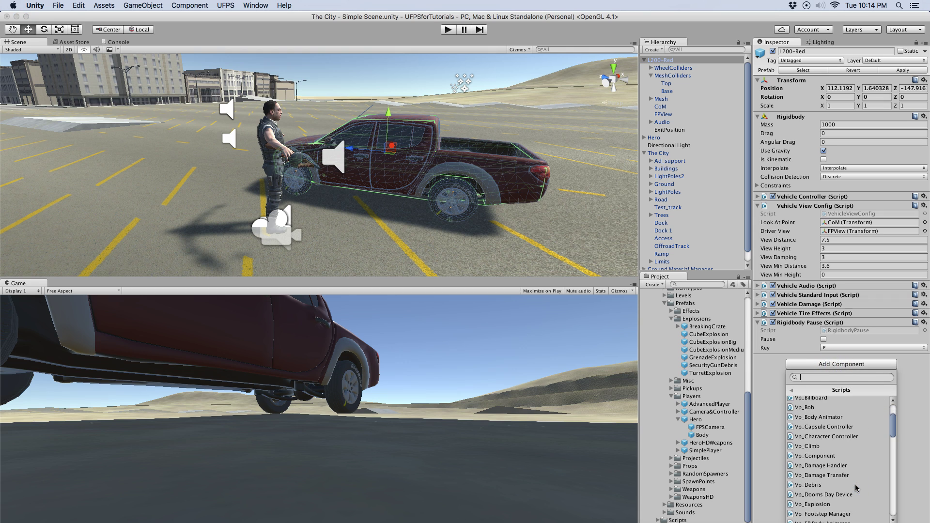
pyautogui.click(833, 473)
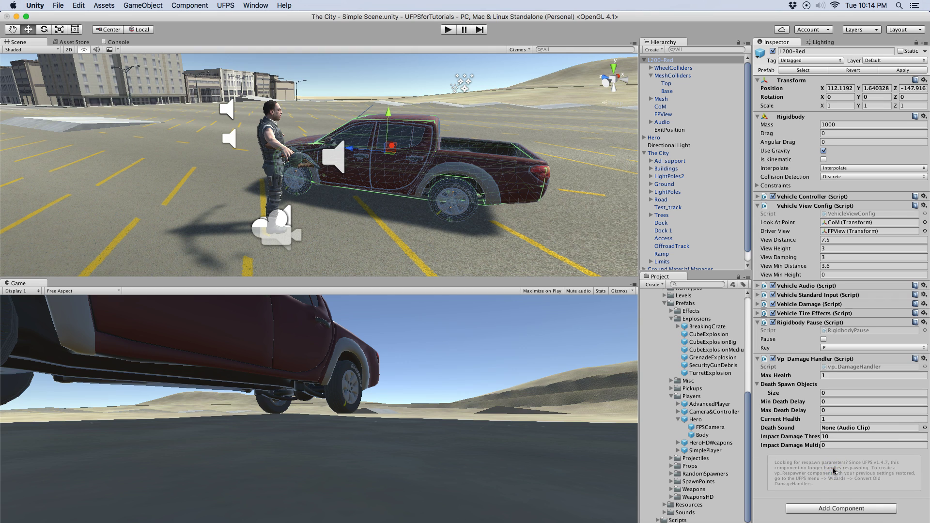
pyautogui.click(832, 507)
pyautogui.click(824, 393)
pyautogui.write('1')
pyautogui.press('Return')
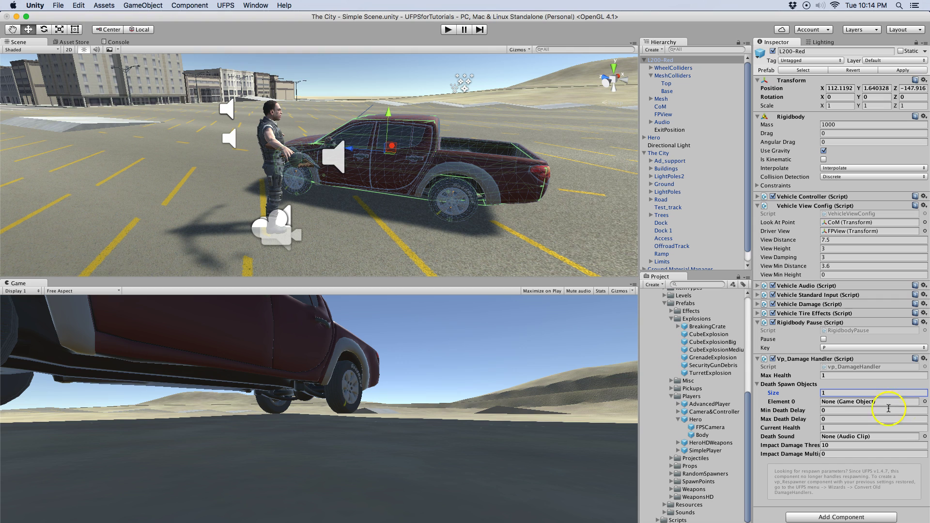
pyautogui.click(925, 402)
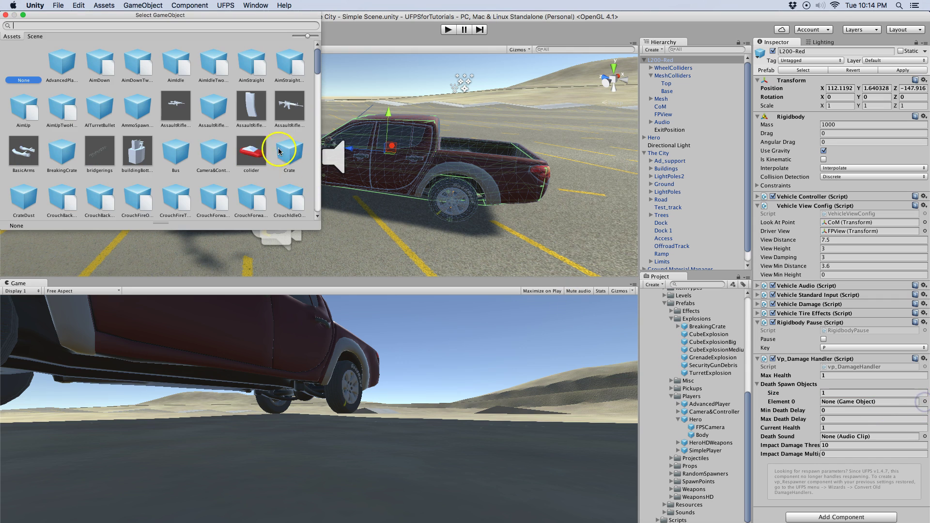
pyautogui.write('grean')
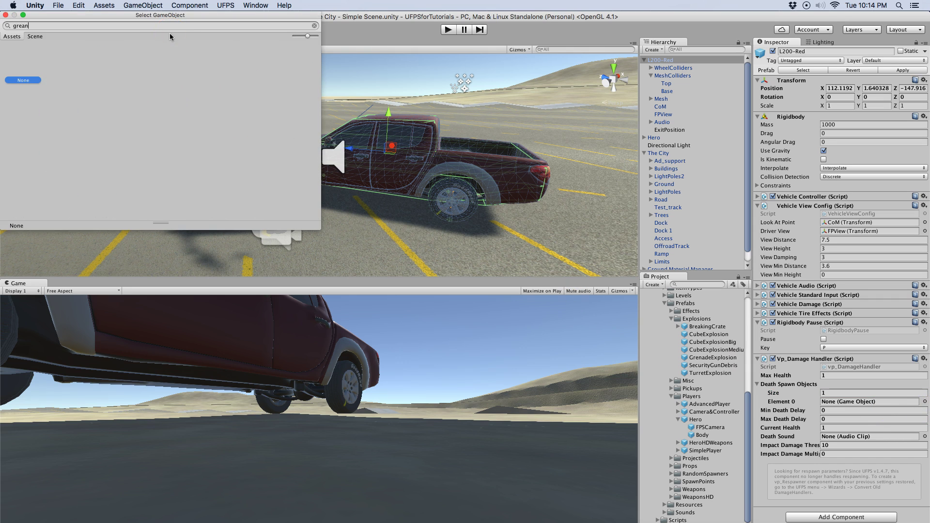
pyautogui.press('BackSpace')
pyautogui.press('BackSpace')
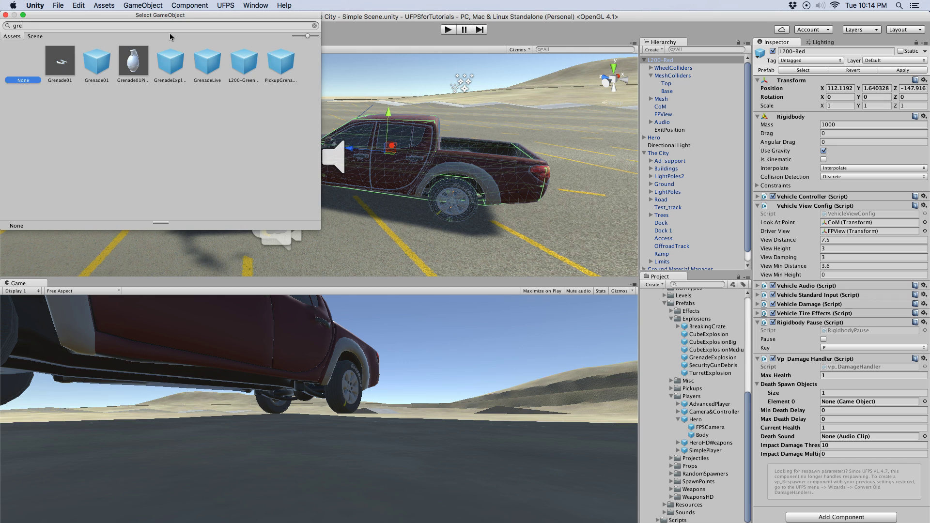
pyautogui.click(170, 65)
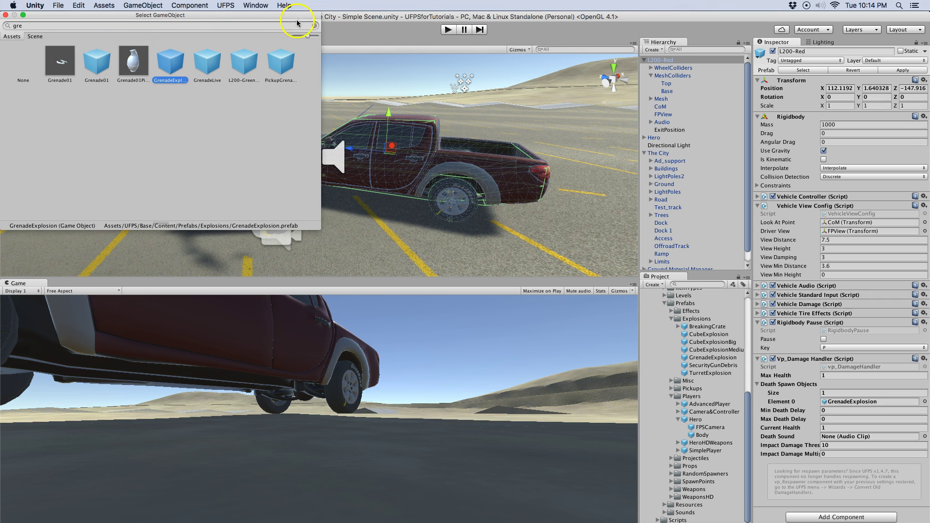
pyautogui.click(7, 16)
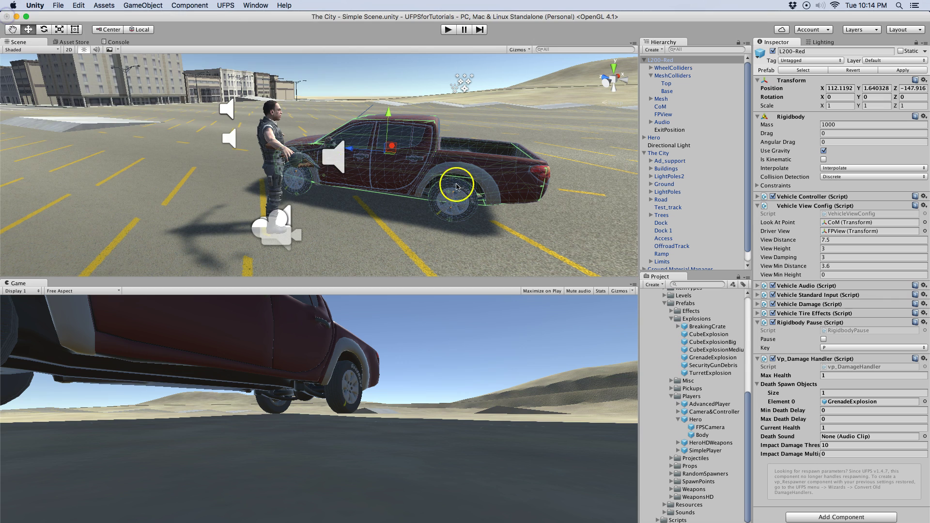
pyautogui.click(821, 400)
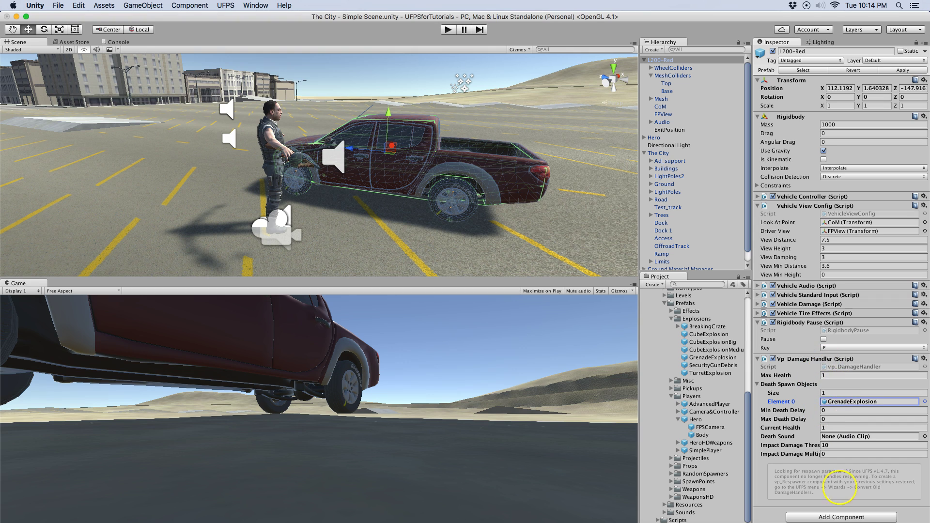
# Step: Add a Vp_Respawner script component to the truck
pyautogui.click(841, 517)
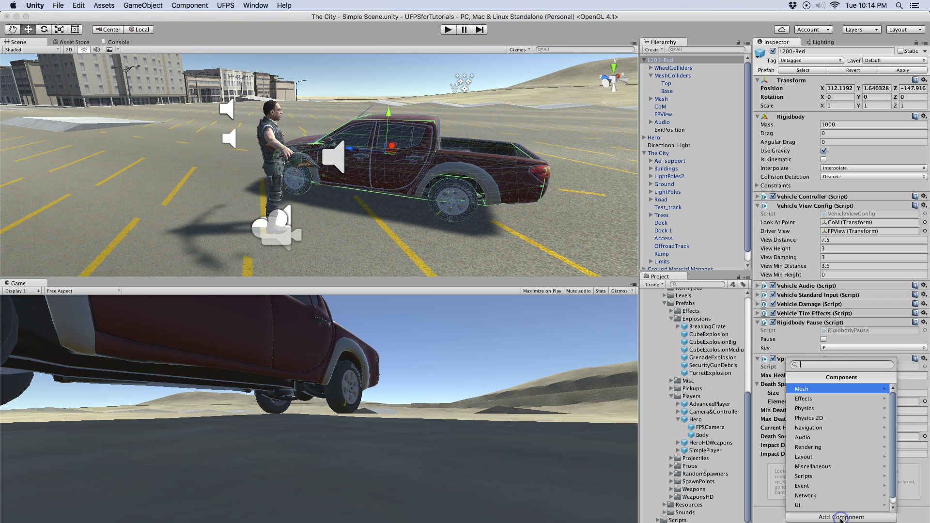
pyautogui.click(841, 477)
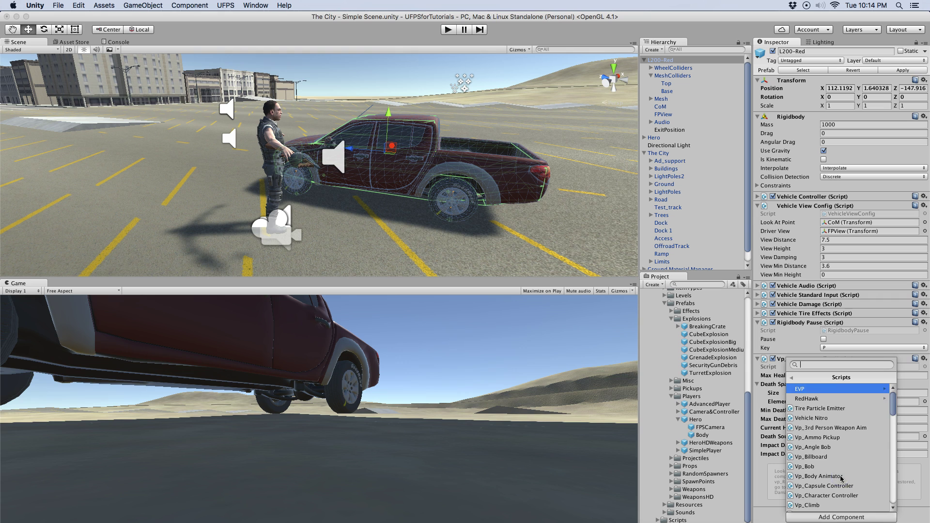
pyautogui.scroll(-10, 841, 478)
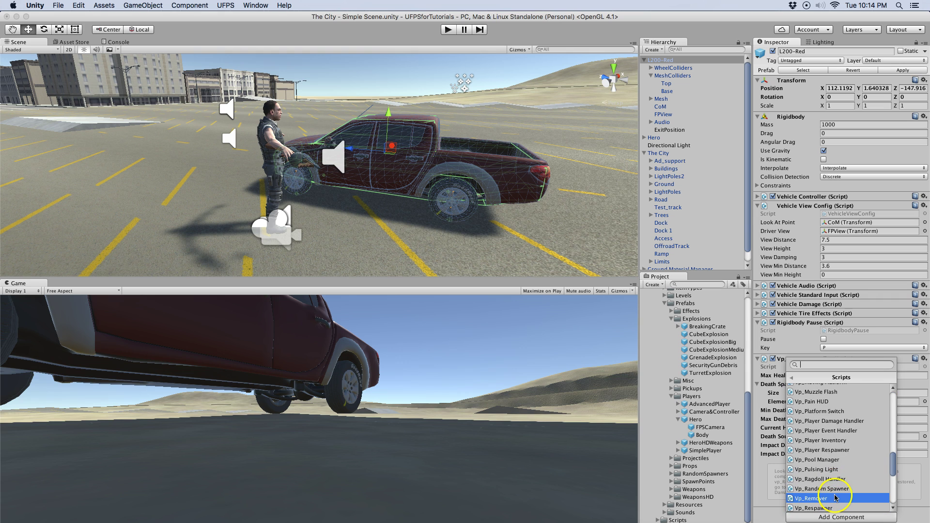
pyautogui.scroll(-1, 835, 498)
pyautogui.click(836, 498)
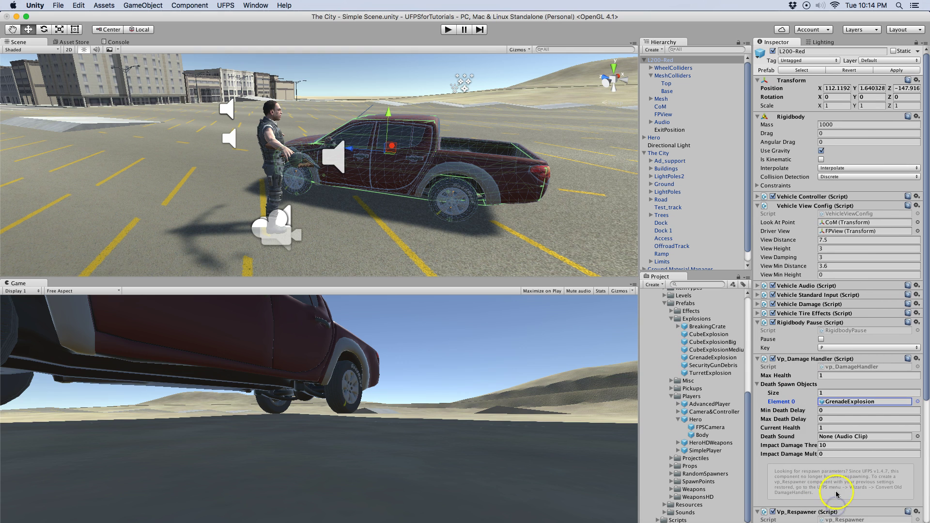
pyautogui.scroll(-6, 837, 494)
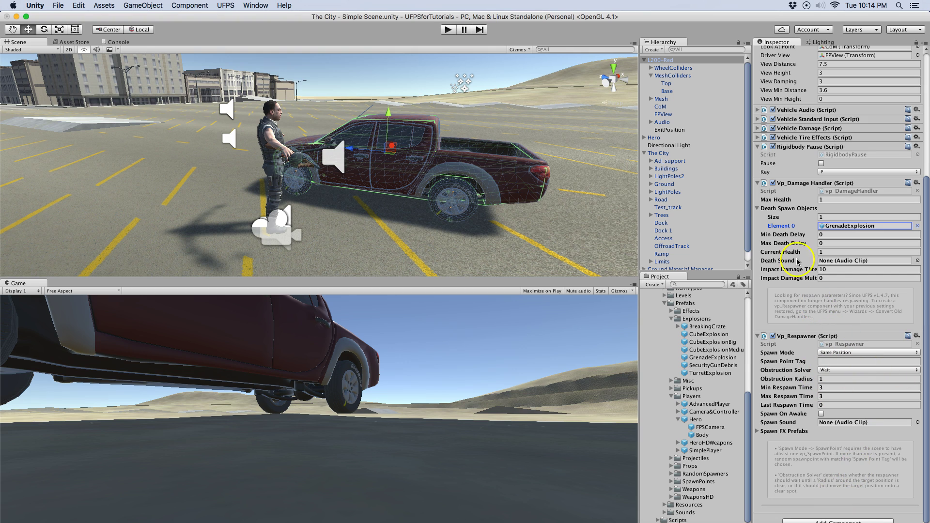
# Step: Start play mode, walk the player to the red truck and enter it with F
pyautogui.click(449, 30)
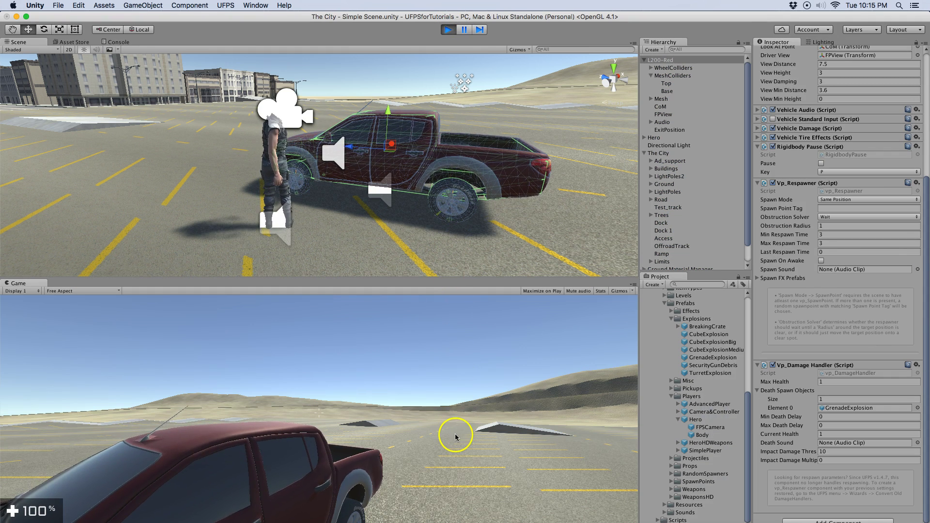
pyautogui.click(455, 434)
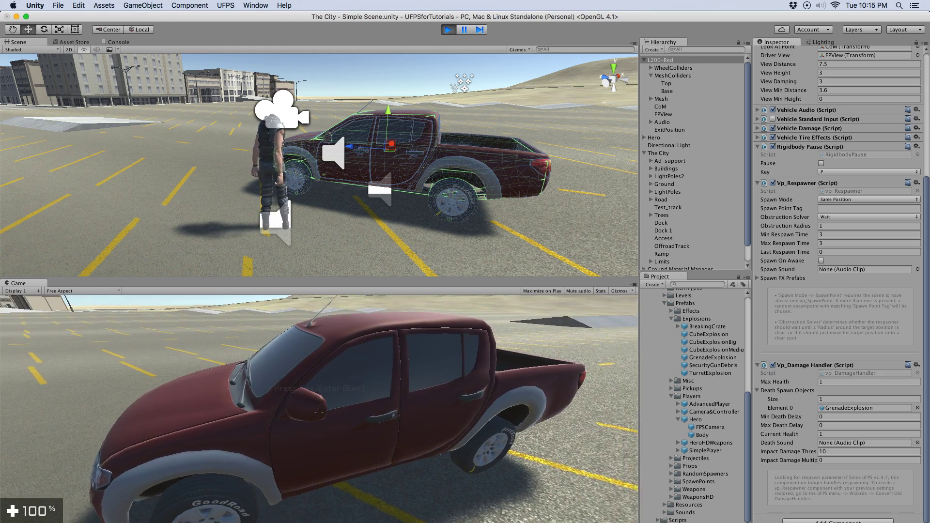
pyautogui.press('w')
pyautogui.press('f')
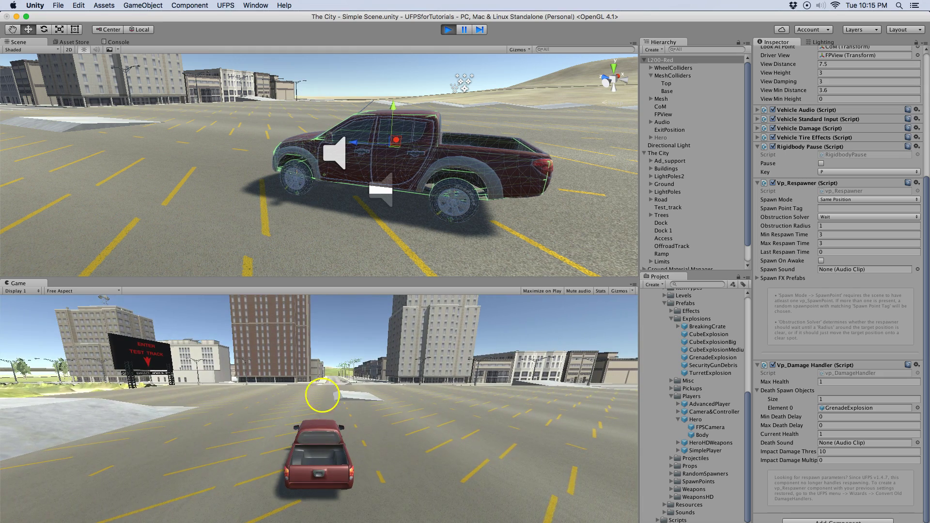
# Step: Pause the game, drop a GrenadeExplosion prefab beside the truck, and resume play
pyautogui.click(464, 30)
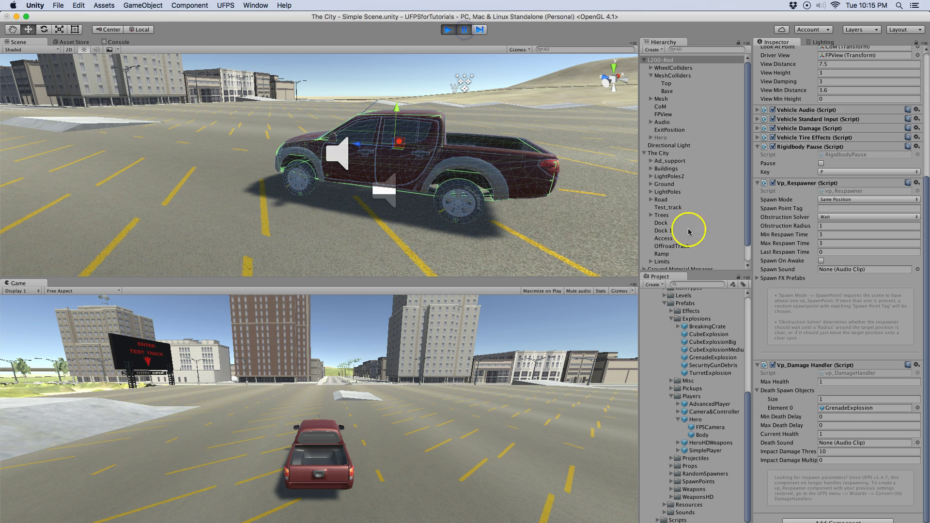
pyautogui.click(703, 359)
pyautogui.moveTo(704, 358); pyautogui.dragTo(368, 220)
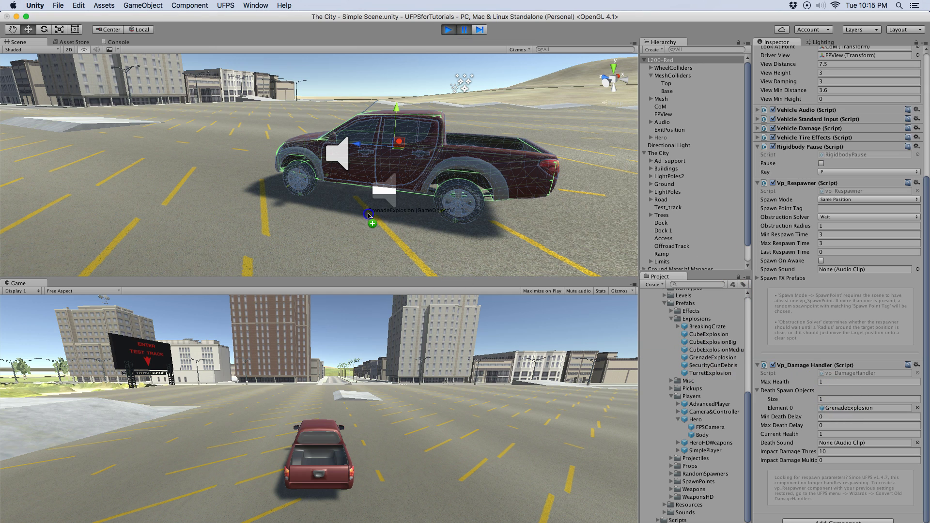
pyautogui.moveTo(369, 216); pyautogui.dragTo(369, 213)
pyautogui.click(464, 29)
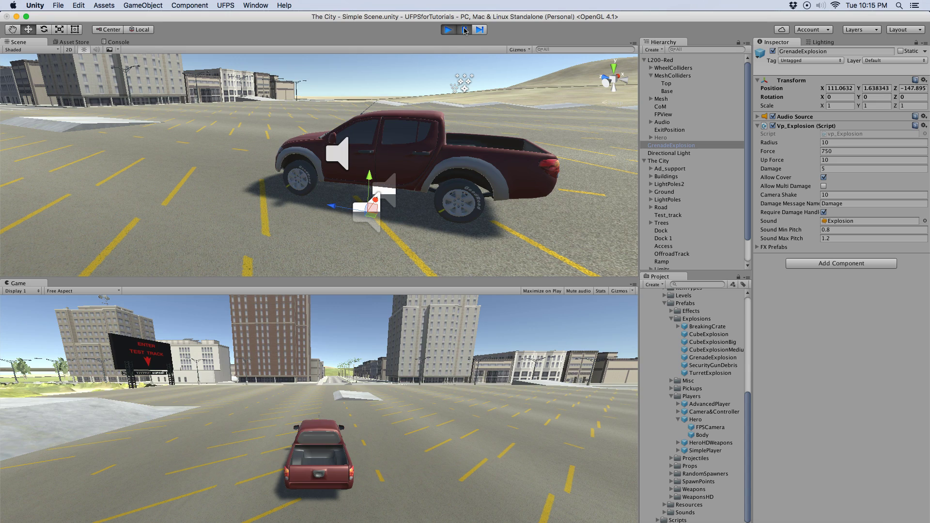
pyautogui.click(464, 30)
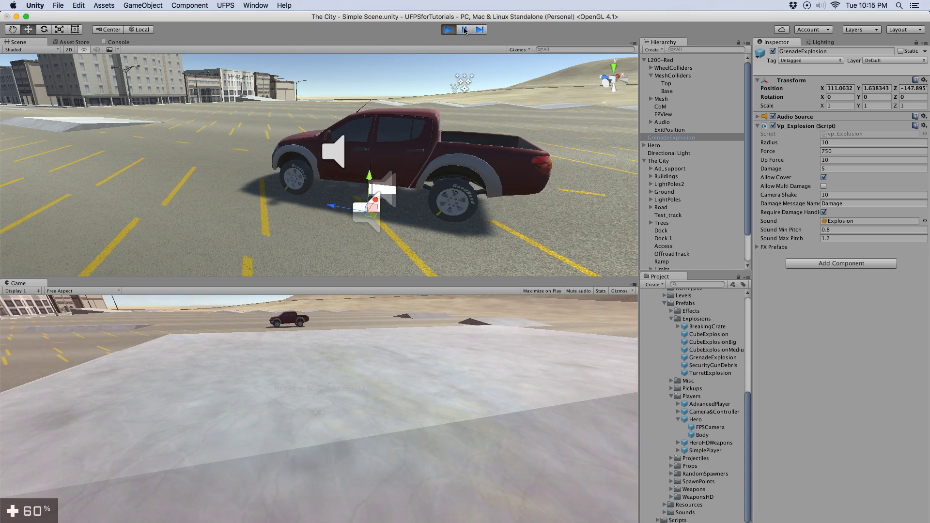
# Step: Shoot the truck with the machine gun until it explodes, then stop play and bring up VehicleInteractSwitch.cs
pyautogui.click(534, 152)
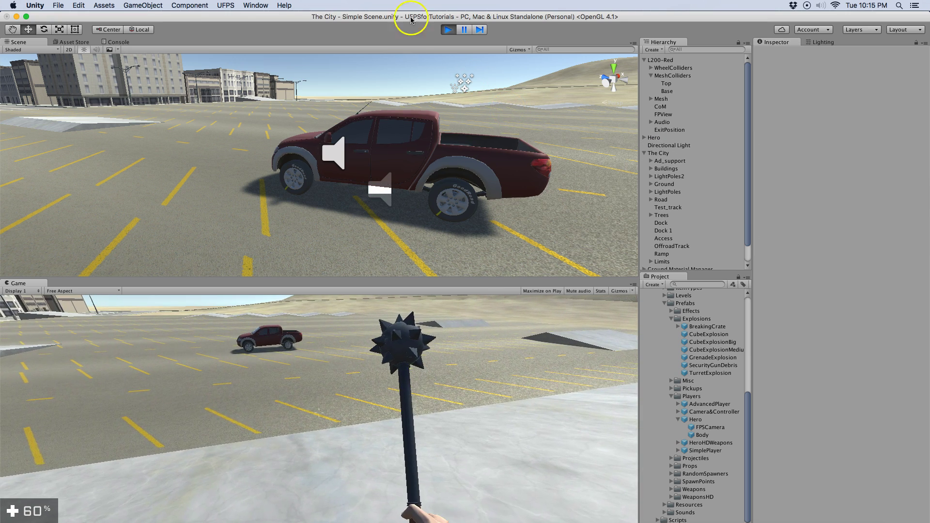
pyautogui.click(475, 500)
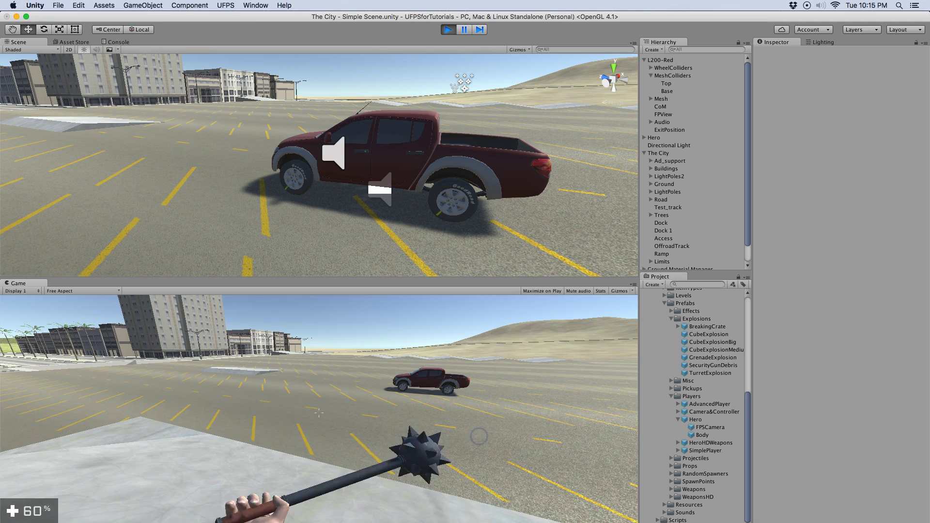
pyautogui.press('3')
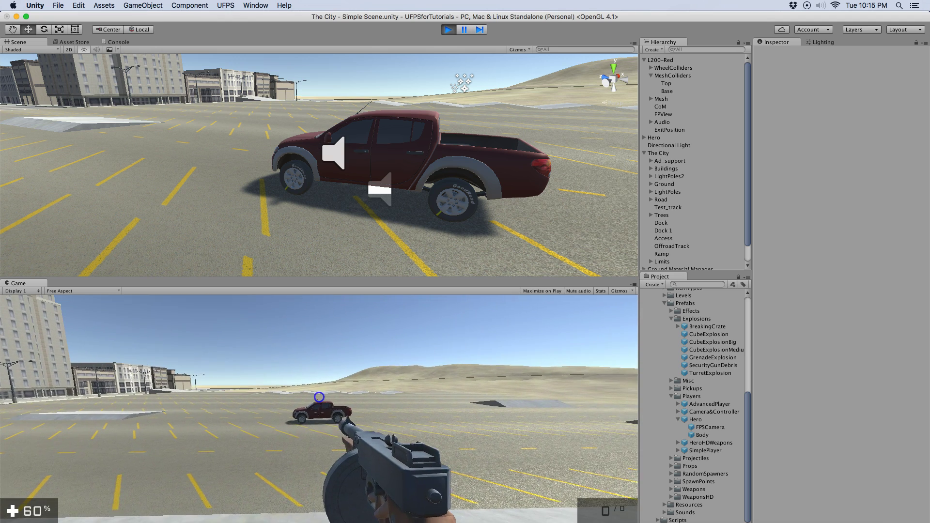
pyautogui.click(318, 396)
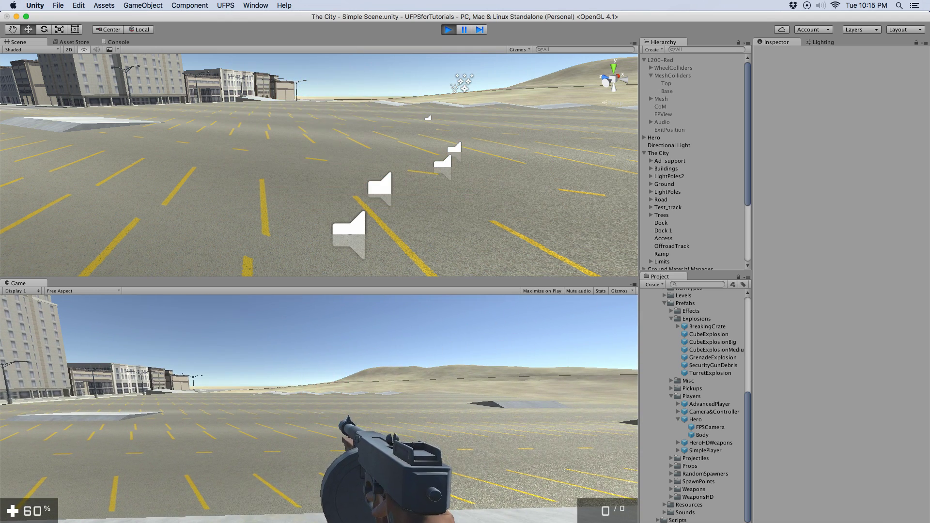
pyautogui.click(448, 29)
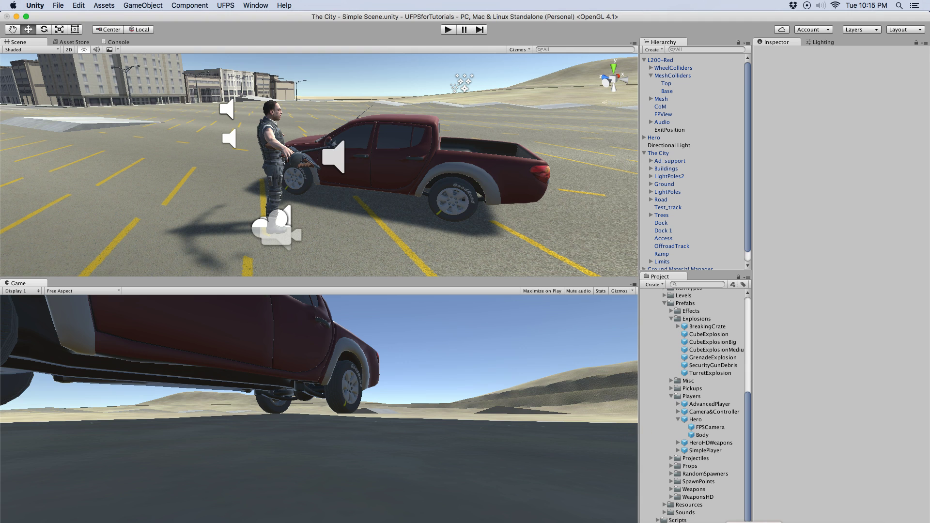
pyautogui.press('super+Tab')
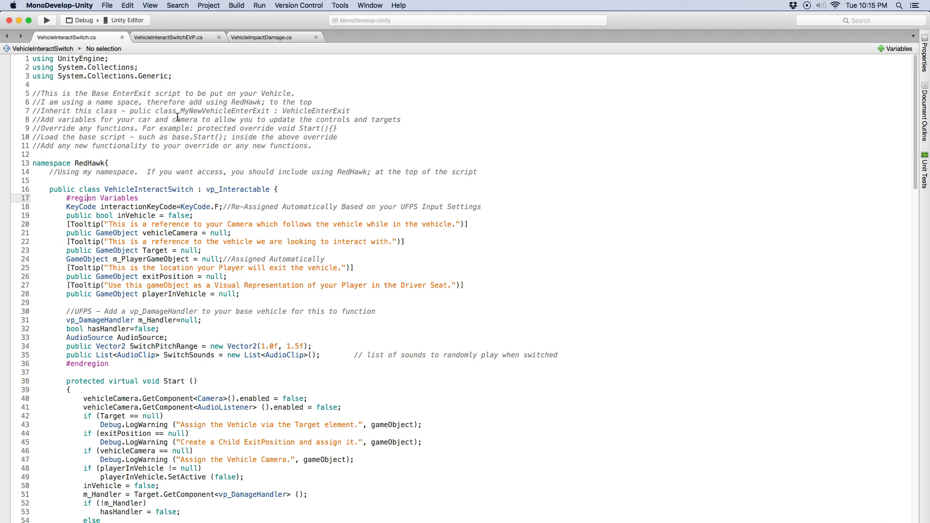
pyautogui.doubleClick(87, 163)
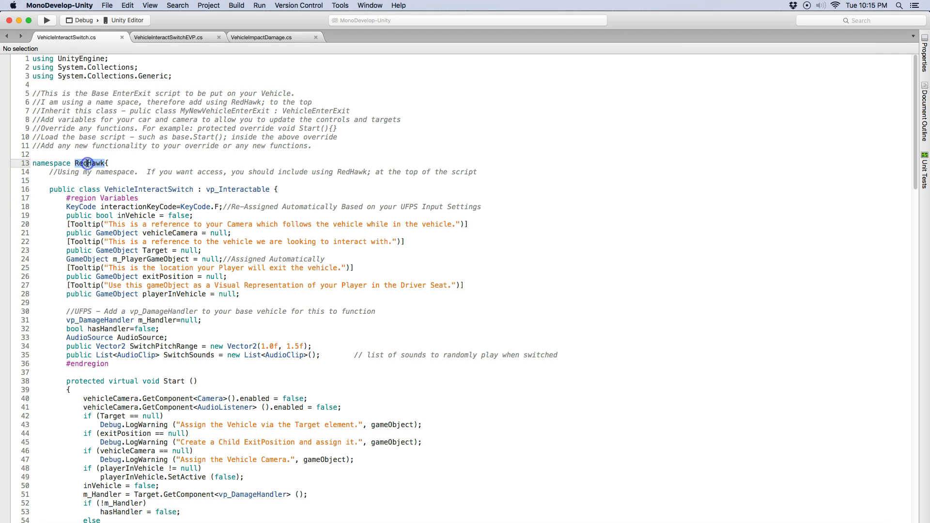
pyautogui.doubleClick(155, 189)
pyautogui.doubleClick(239, 189)
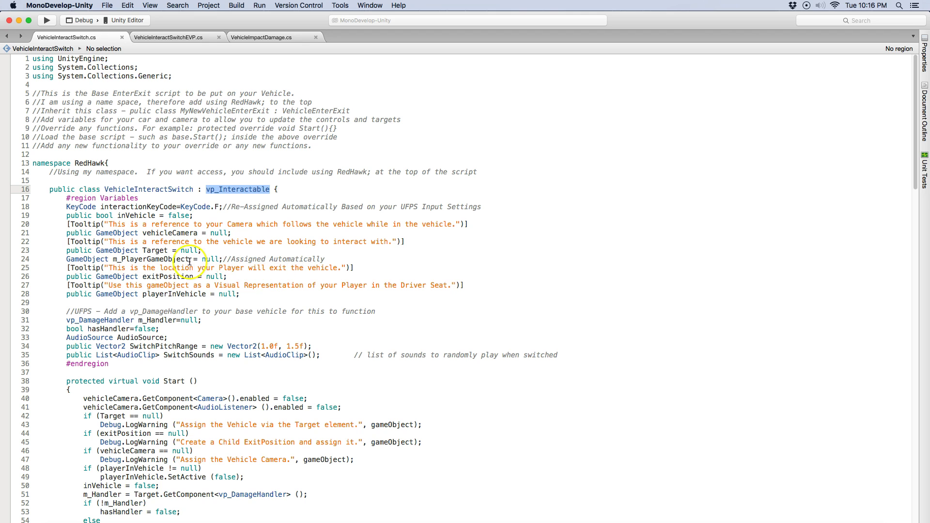
pyautogui.click(72, 218)
pyautogui.moveTo(72, 218); pyautogui.dragTo(191, 214)
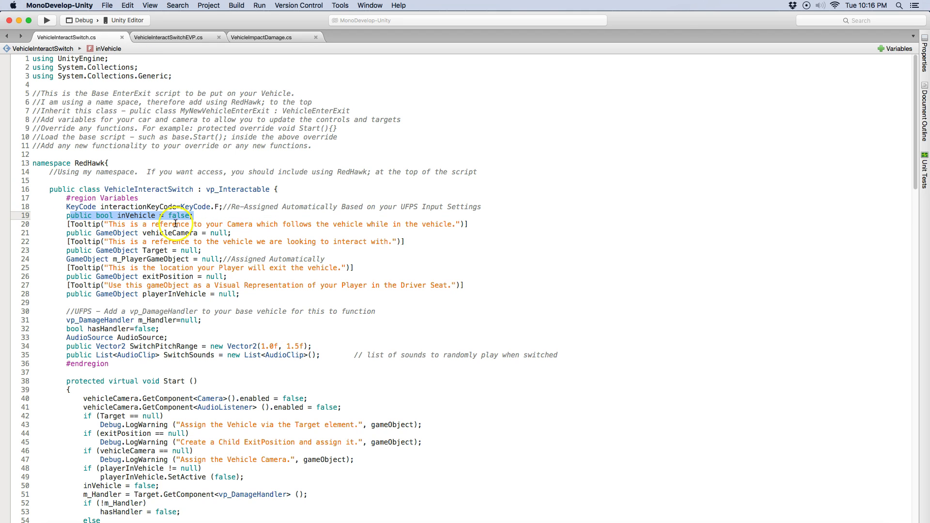
pyautogui.click(176, 223)
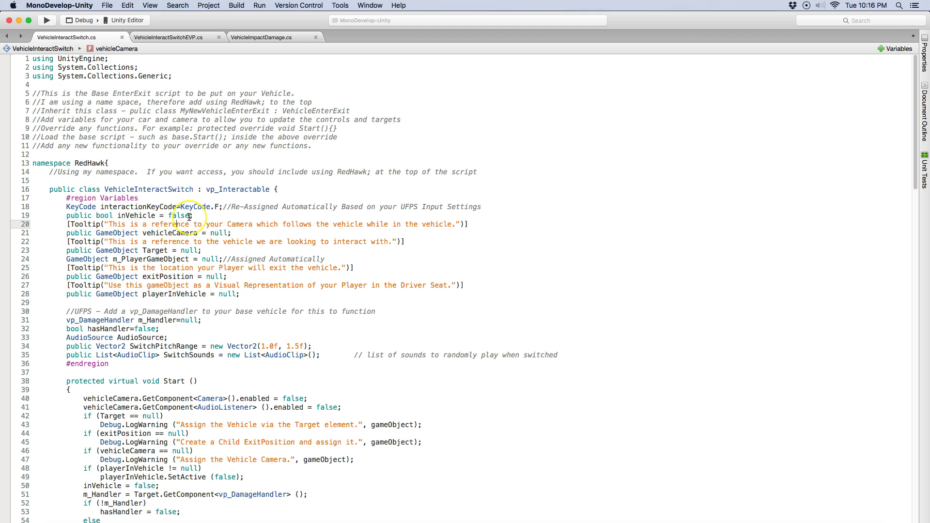
pyautogui.click(203, 227)
pyautogui.scroll(-5, 163, 432)
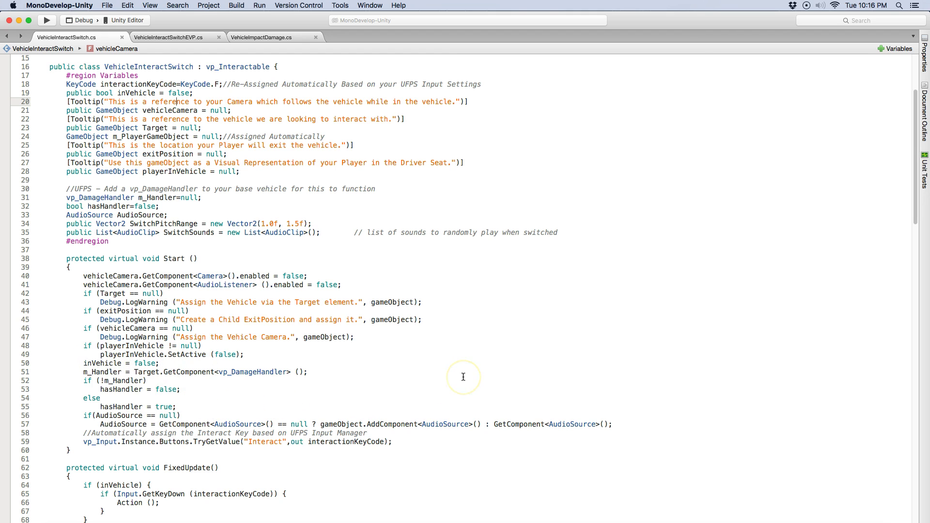
pyautogui.scroll(-6, 463, 377)
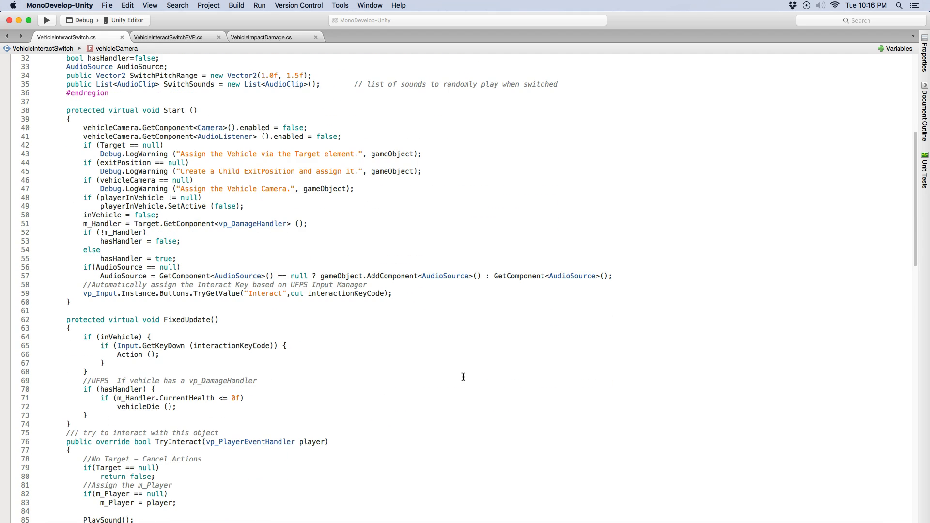
pyautogui.scroll(8, 213, 271)
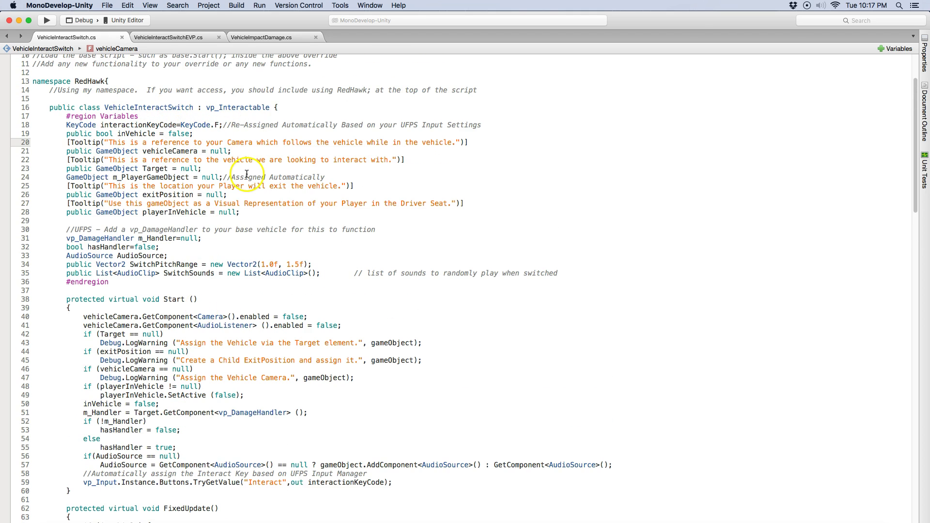
pyautogui.scroll(-8, 348, 320)
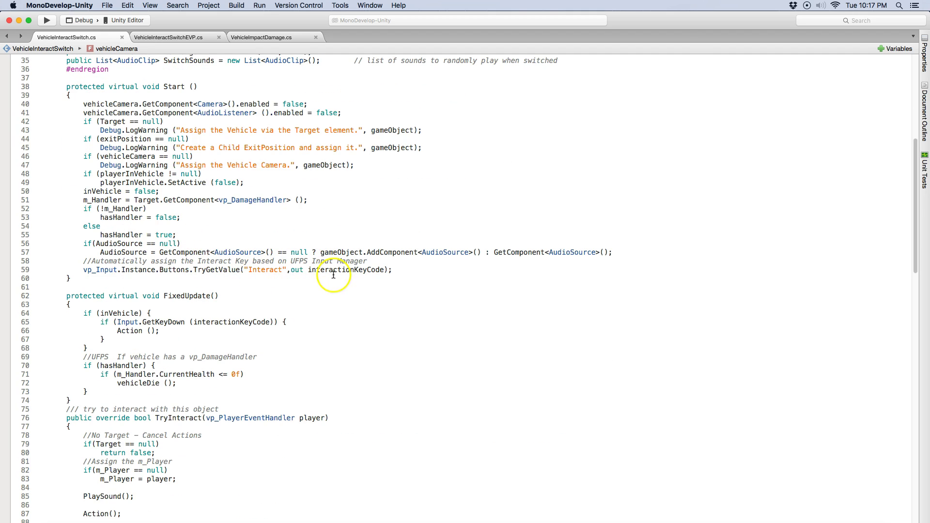
pyautogui.scroll(-4, 326, 334)
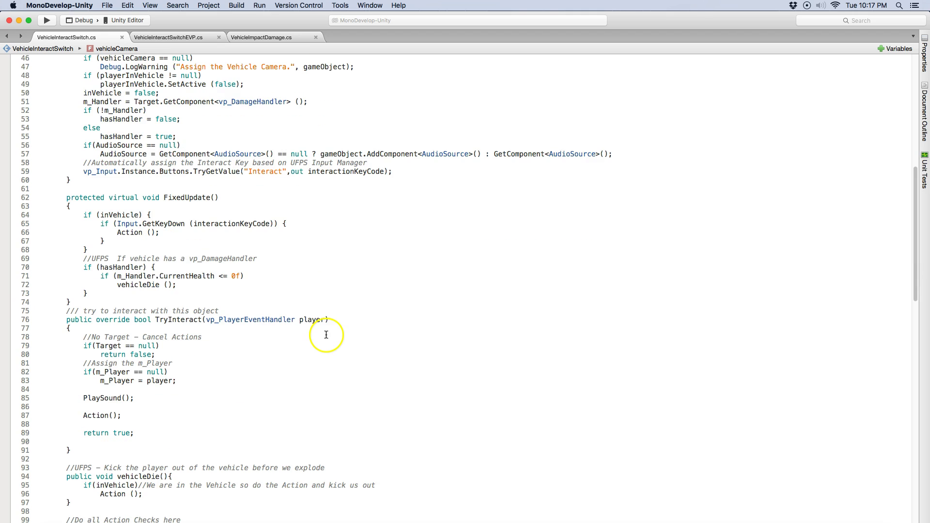
pyautogui.click(124, 214)
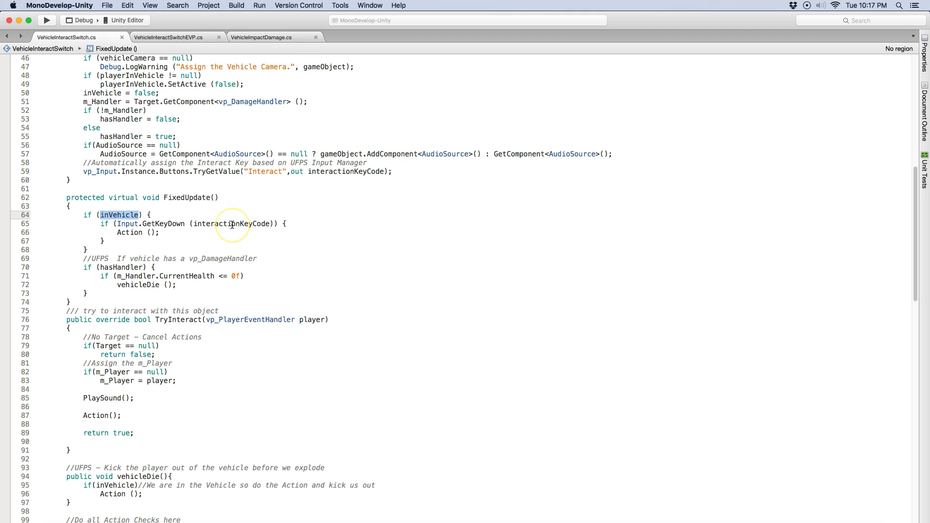
pyautogui.moveTo(232, 225)
pyautogui.moveTo(122, 268)
pyautogui.scroll(-6, 275, 285)
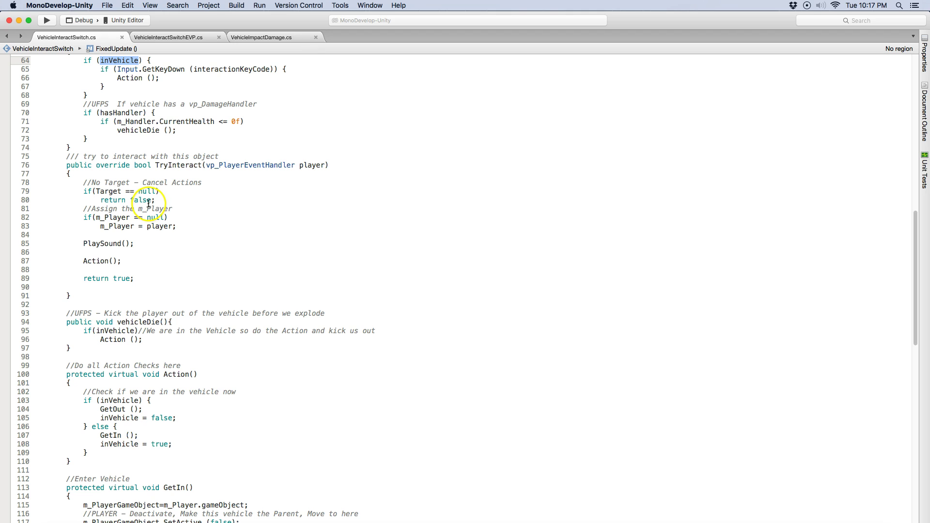
pyautogui.doubleClick(97, 261)
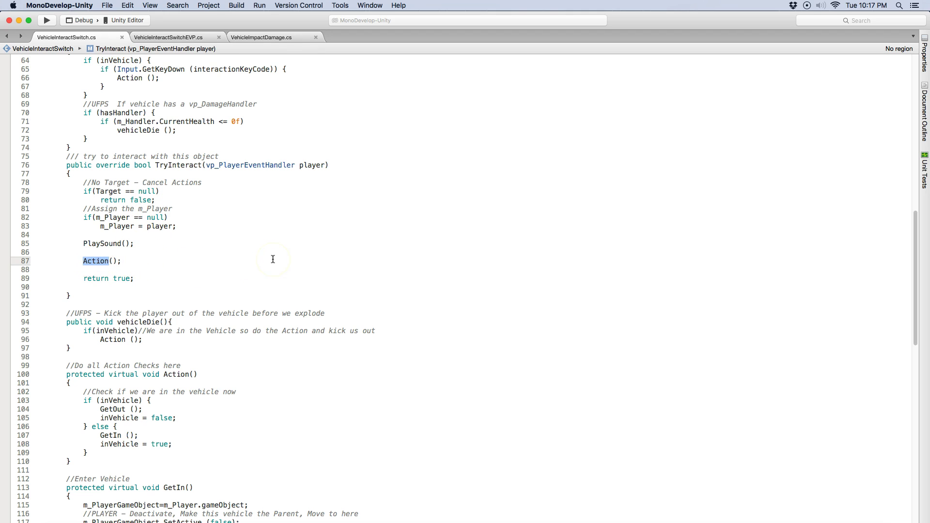
pyautogui.doubleClick(113, 165)
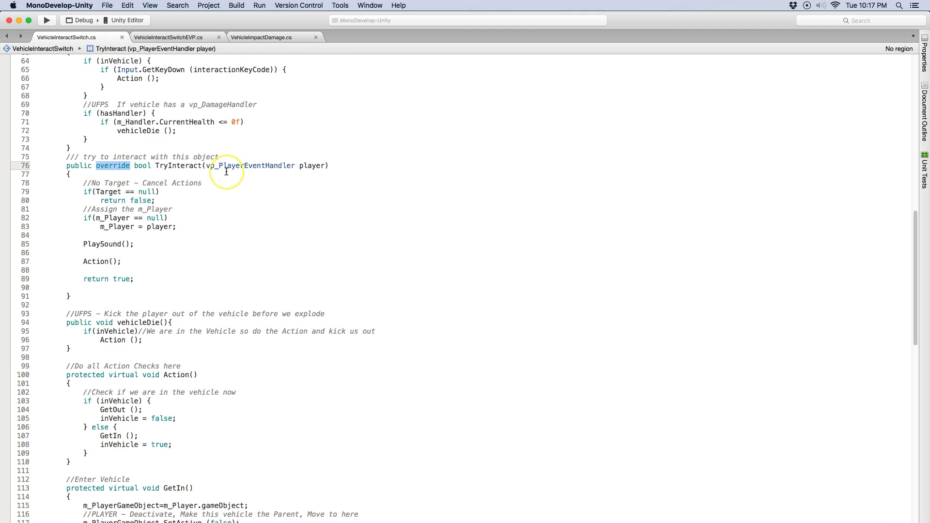
pyautogui.scroll(10, 271, 167)
pyautogui.scroll(5, 280, 166)
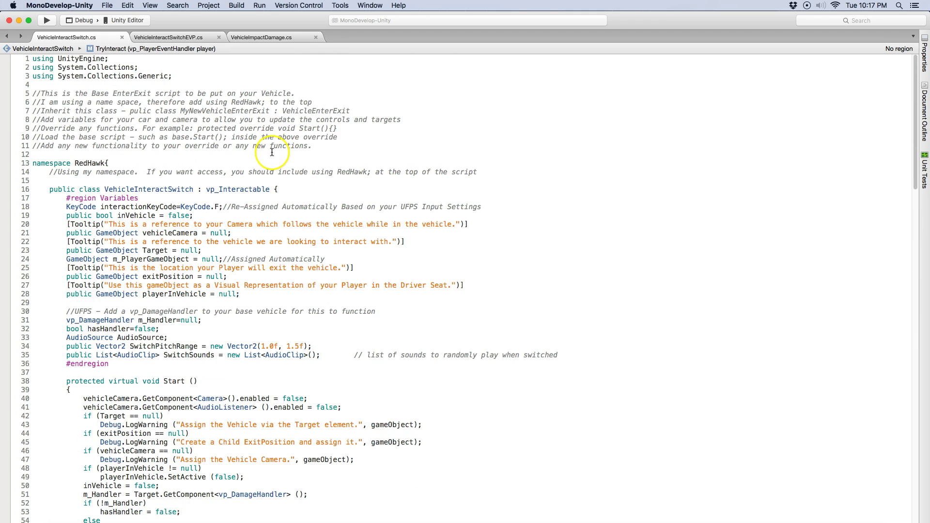
pyautogui.scroll(-15, 277, 264)
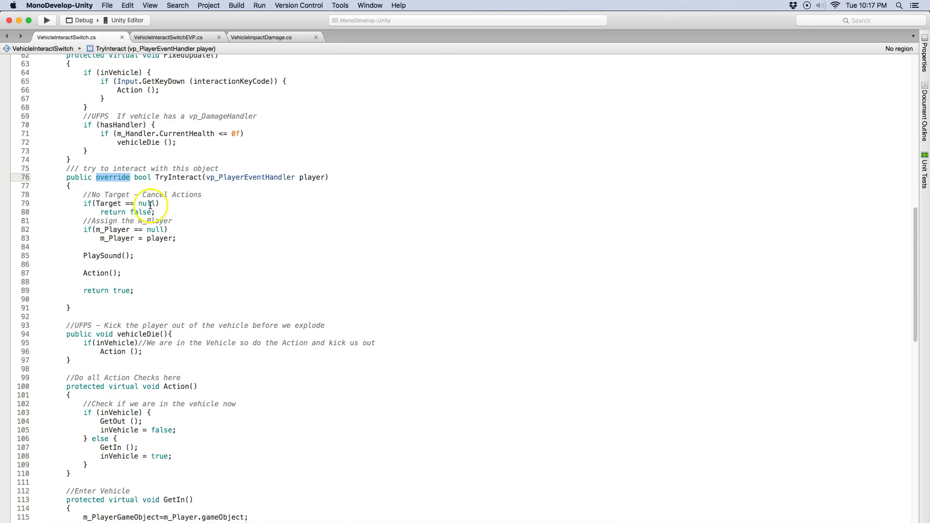
pyautogui.doubleClick(156, 238)
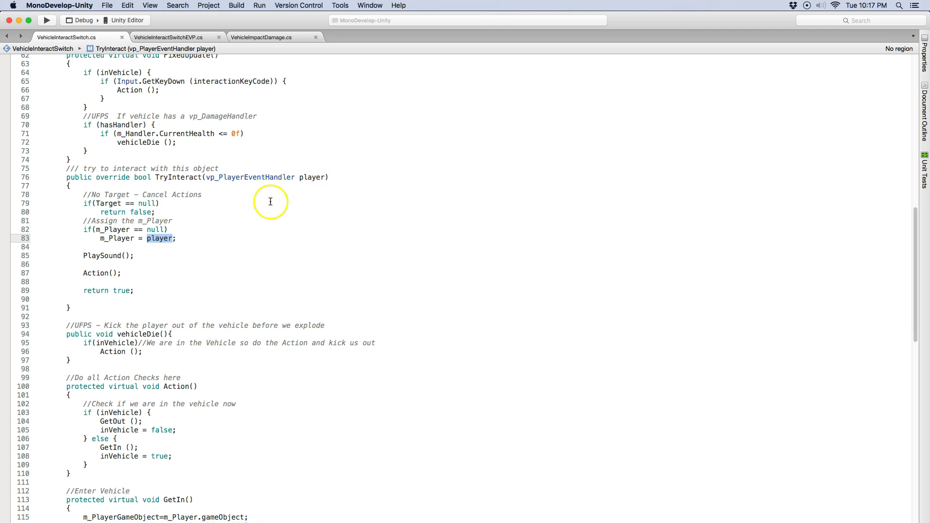
pyautogui.click(124, 274)
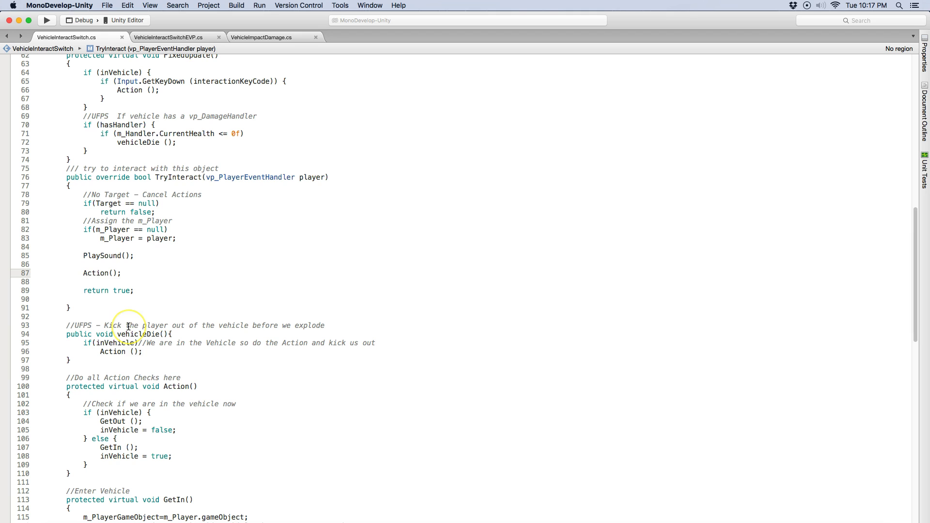
pyautogui.scroll(-3, 128, 326)
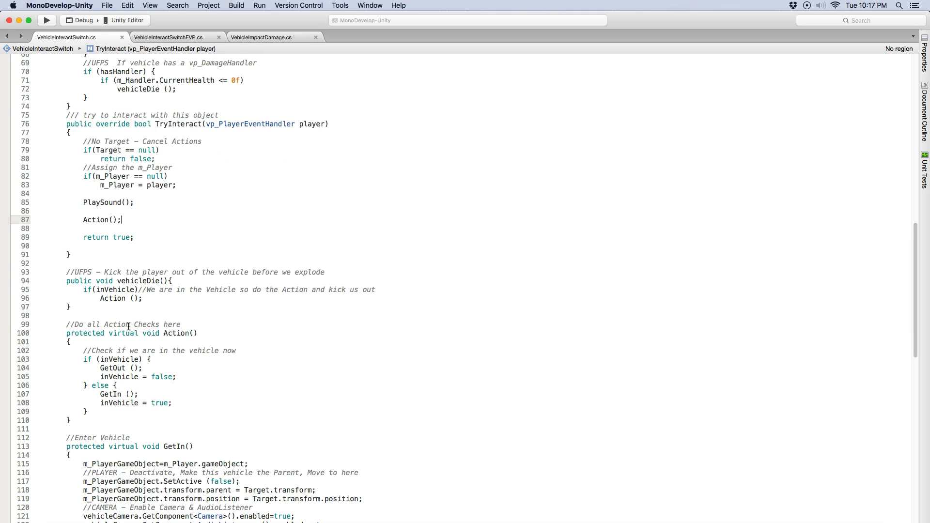
pyautogui.doubleClick(114, 290)
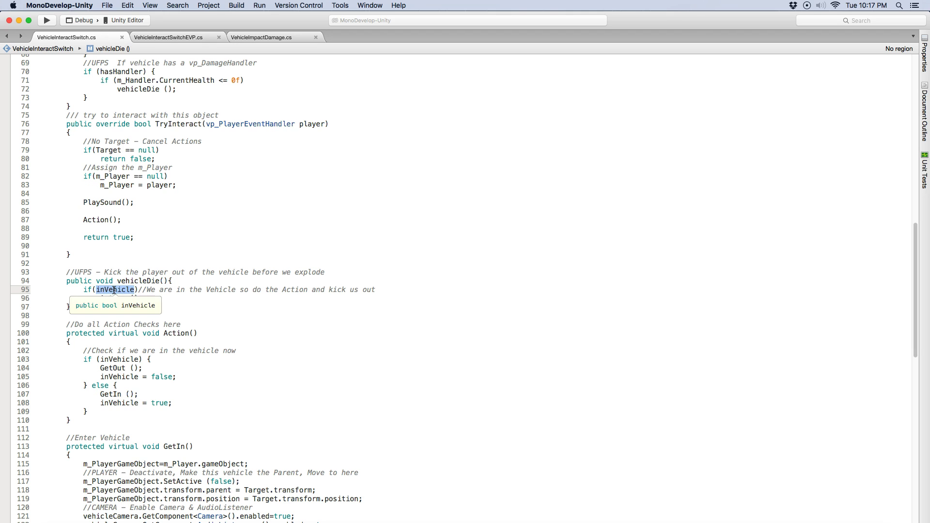
pyautogui.click(280, 351)
pyautogui.scroll(-6, 282, 352)
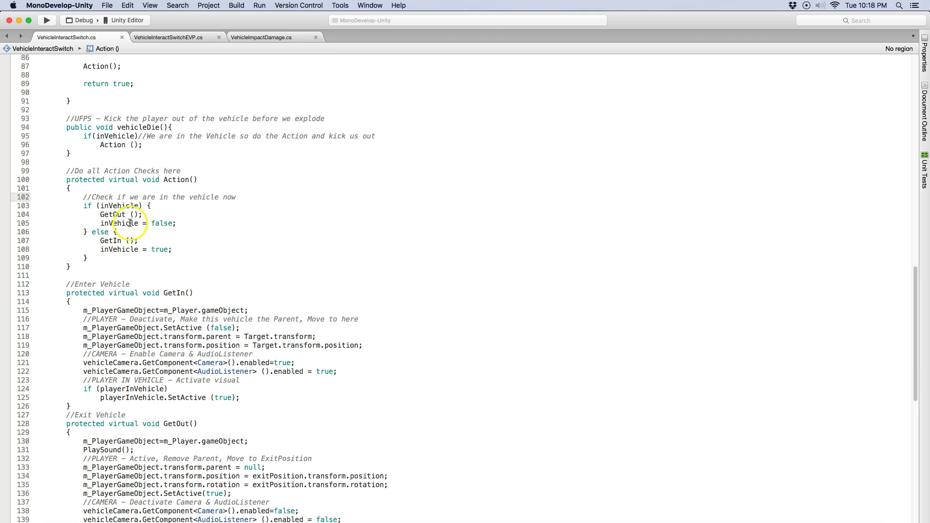
pyautogui.doubleClick(124, 206)
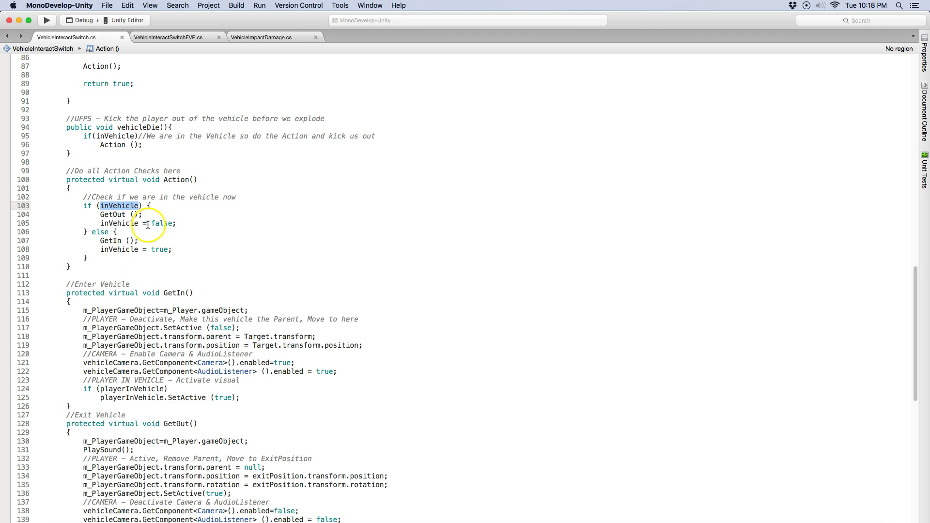
pyautogui.scroll(-1, 266, 288)
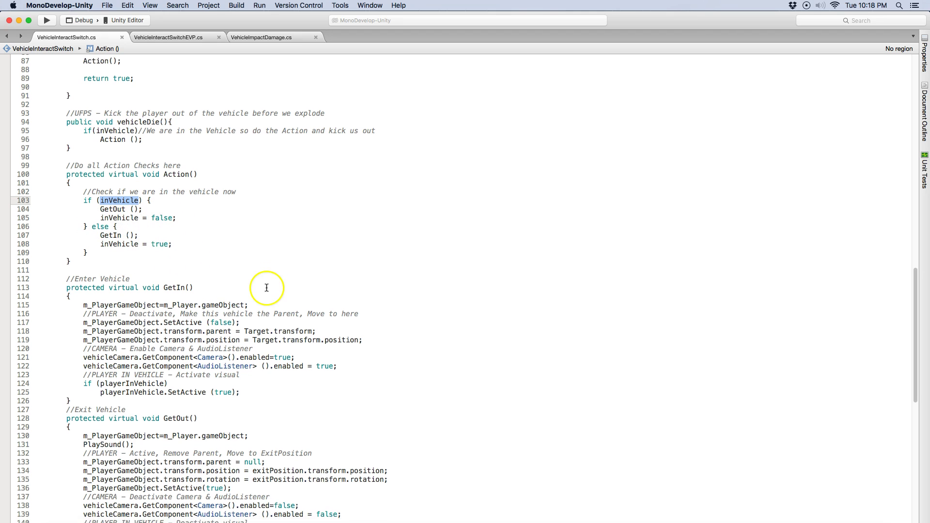
pyautogui.scroll(-4, 266, 288)
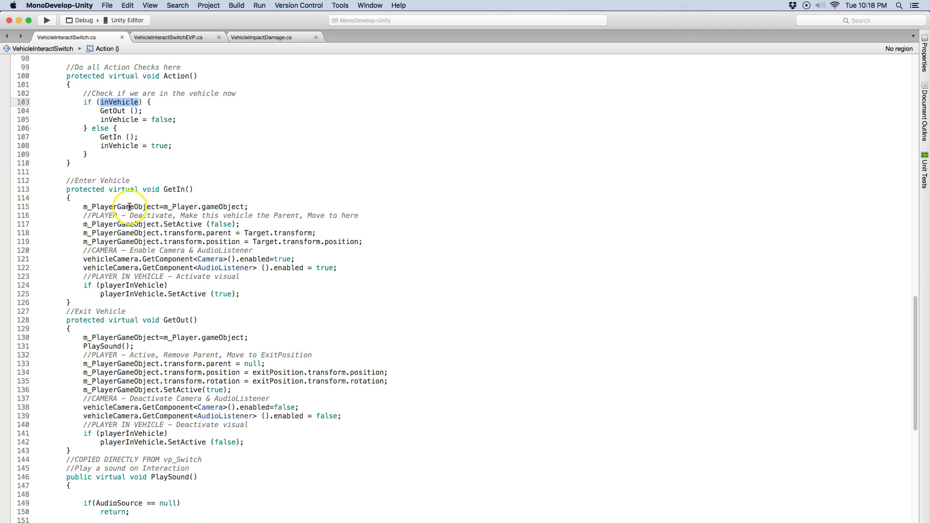
pyautogui.moveTo(176, 209)
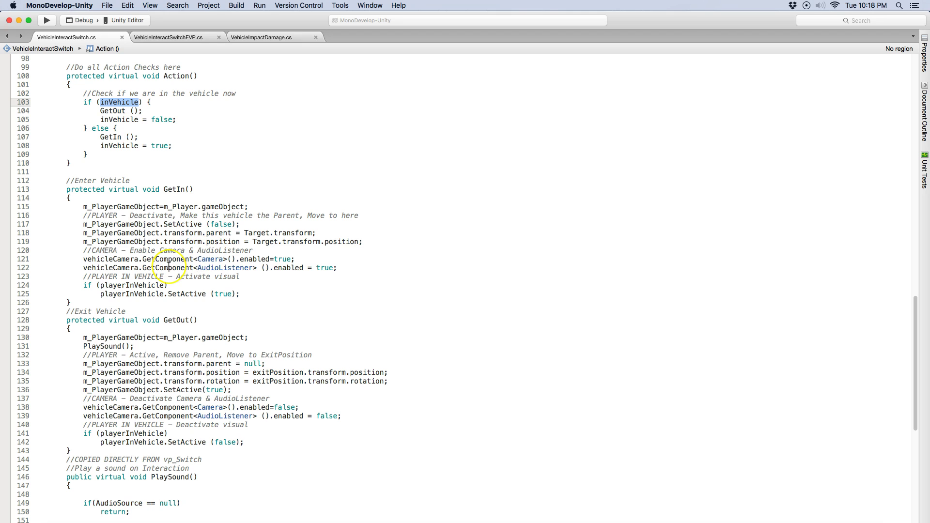
pyautogui.moveTo(169, 267)
pyautogui.scroll(-4, 167, 293)
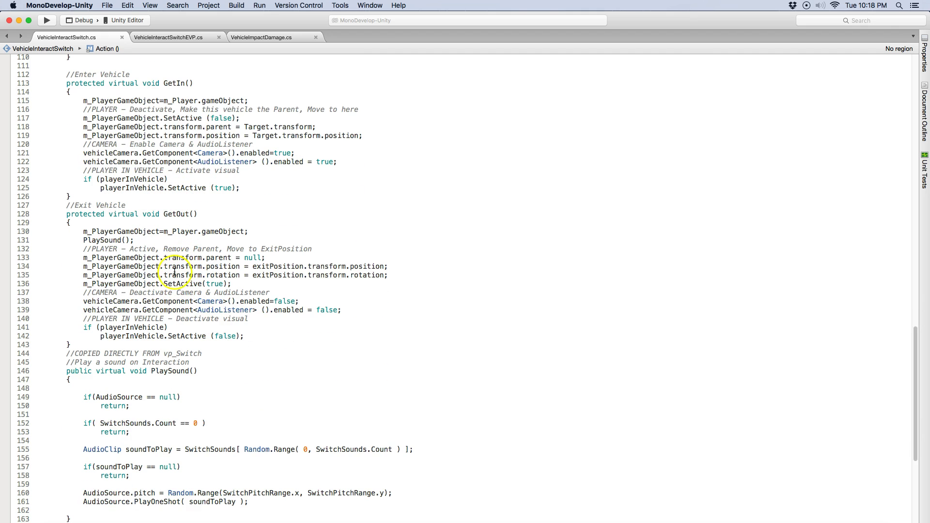
pyautogui.click(104, 240)
pyautogui.doubleClick(104, 241)
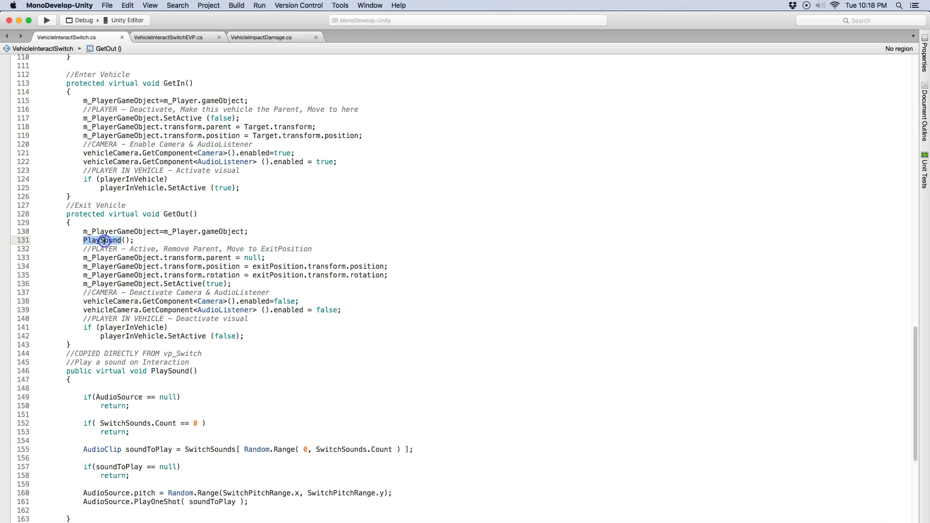
pyautogui.scroll(10, 222, 274)
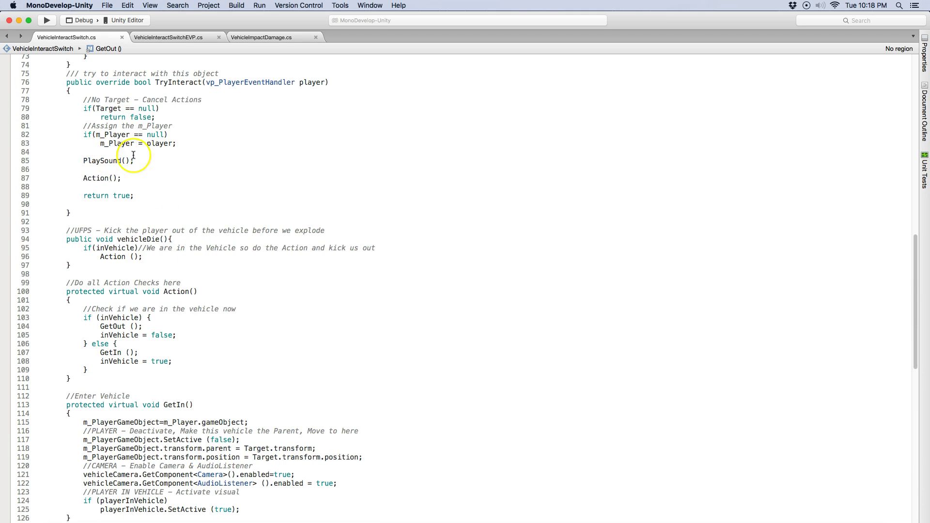
pyautogui.doubleClick(112, 161)
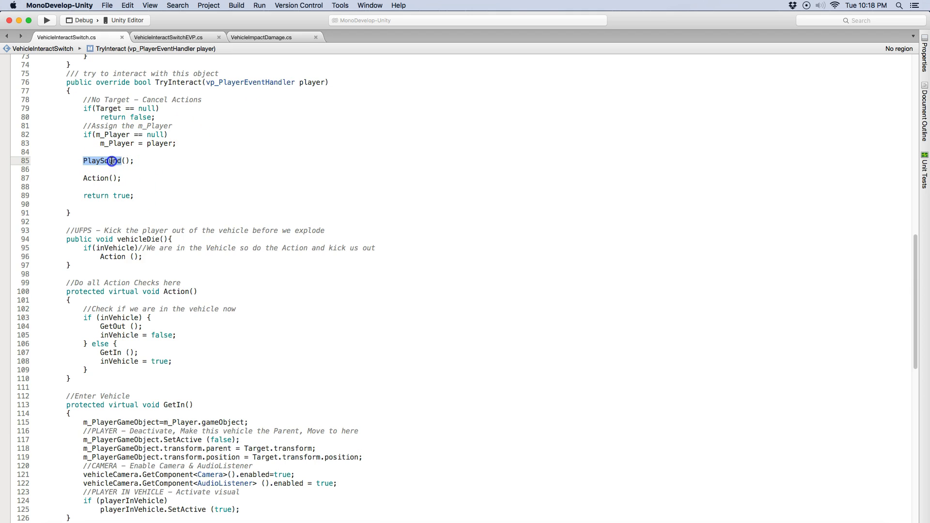
pyautogui.scroll(-15, 247, 255)
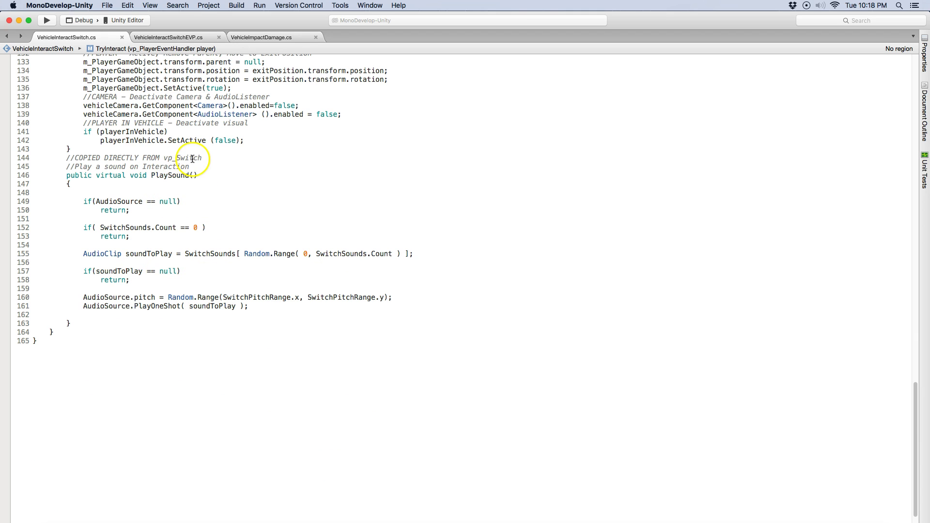
# Step: Open VehicleInteractSwitchEVP.cs and highlight the using EVP line and EVP component variable declarations
pyautogui.click(162, 41)
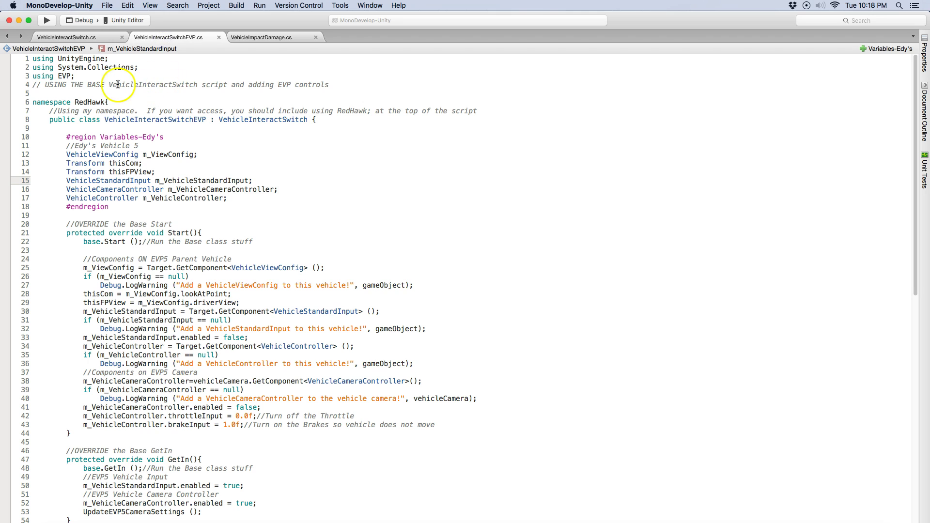
pyautogui.moveTo(76, 76); pyautogui.dragTo(24, 75)
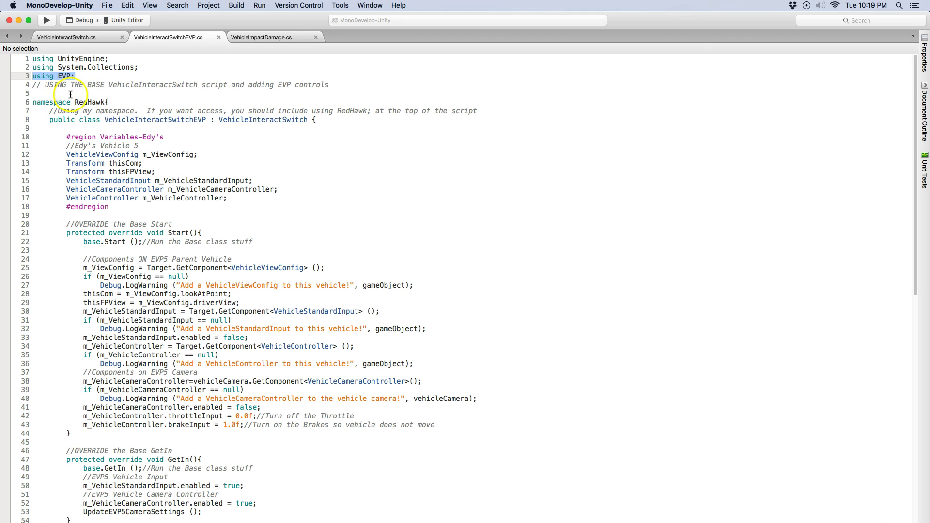
pyautogui.click(119, 154)
pyautogui.moveTo(119, 154); pyautogui.dragTo(172, 199)
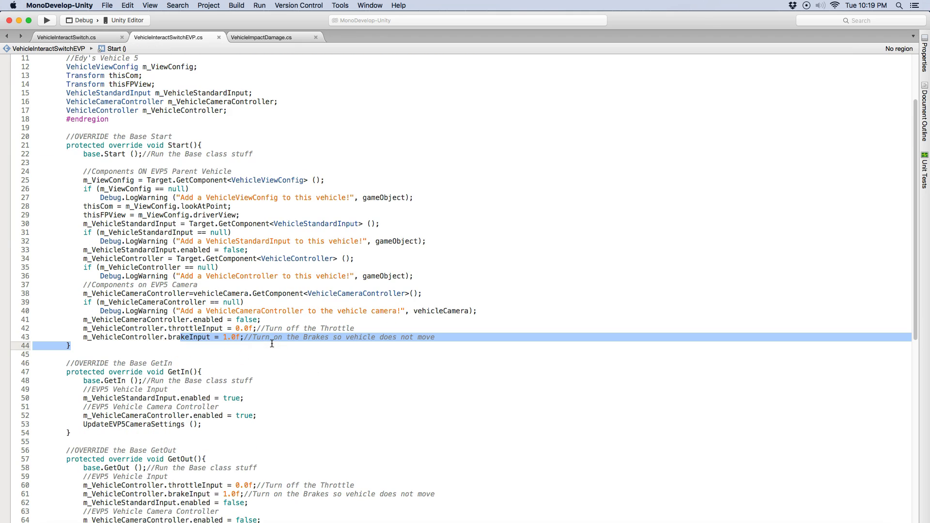
# Step: Review StandardInput on line 50 and the camera settings assignments on lines 70–77
pyautogui.scroll(-6, 272, 341)
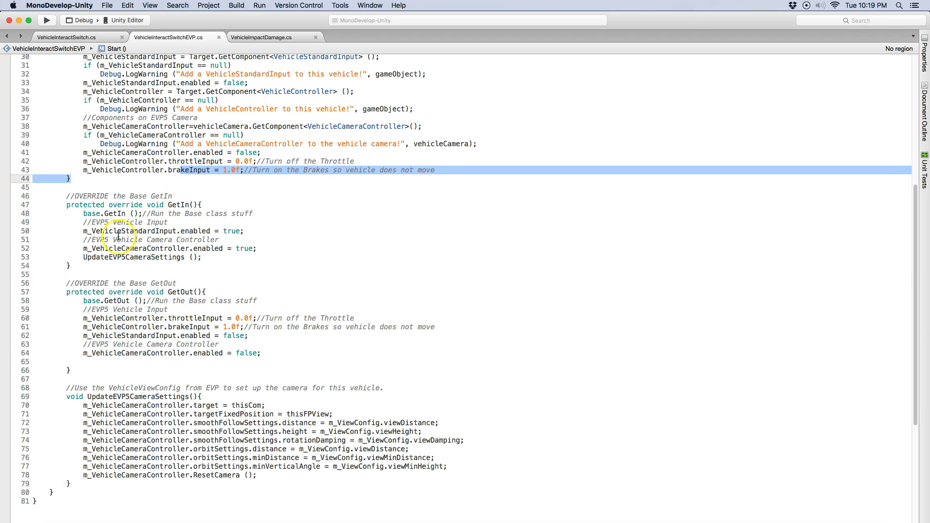
pyautogui.moveTo(121, 231); pyautogui.dragTo(165, 234)
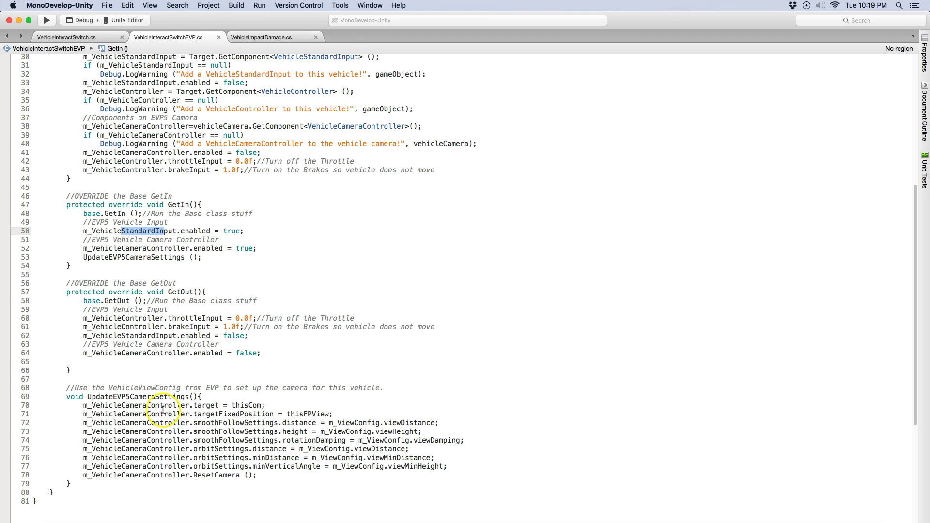
pyautogui.moveTo(151, 405); pyautogui.dragTo(159, 464)
pyautogui.press('super+Tab')
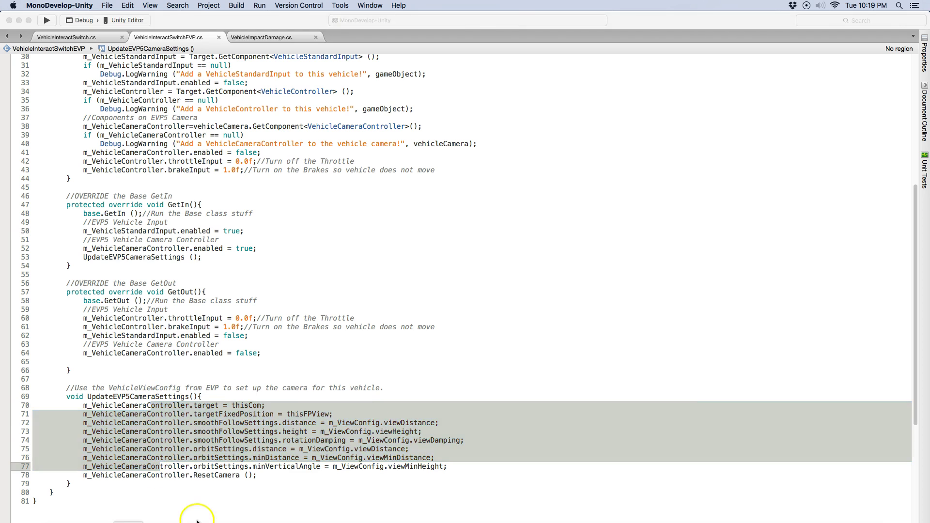
# Step: Inspect Main Camera's Vehicle Camera Controller (Smooth Follow, target CoM, FPView fixed position) against the camera code
pyautogui.click(659, 60)
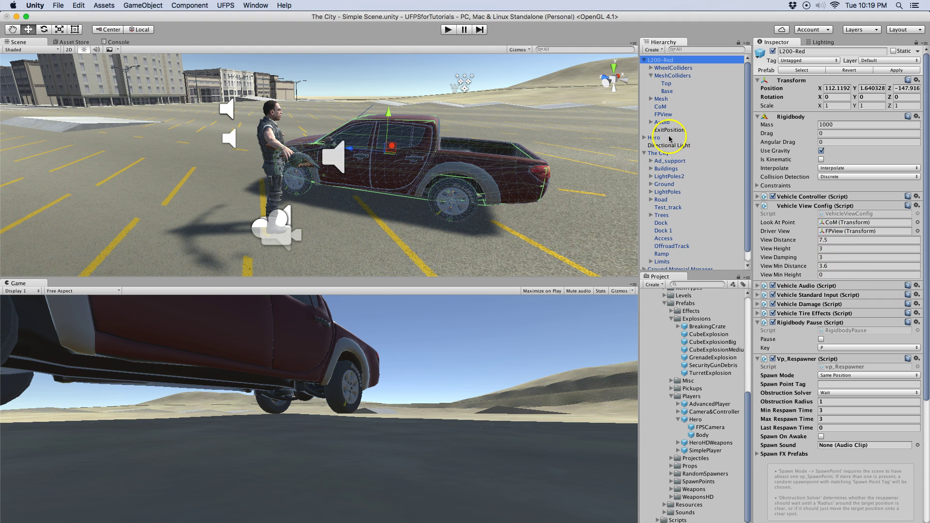
pyautogui.click(644, 153)
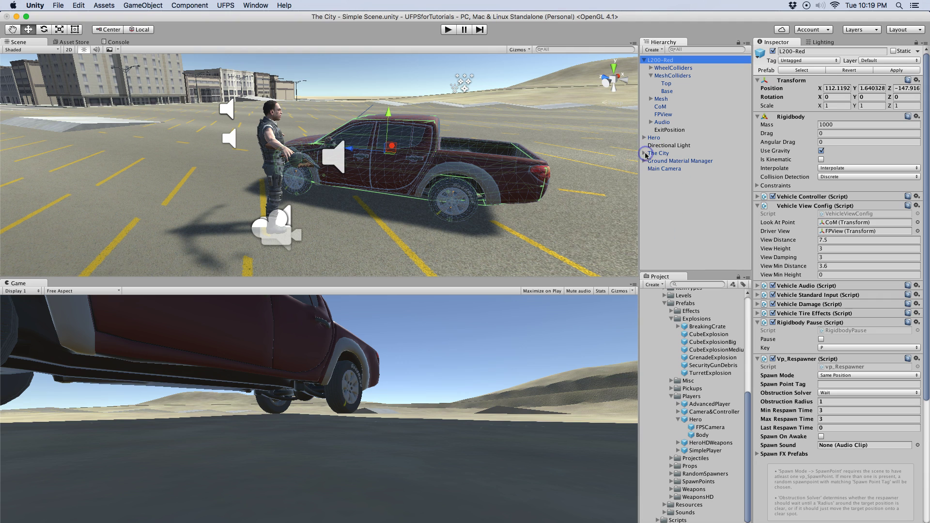
pyautogui.click(658, 169)
pyautogui.scroll(-1, 775, 281)
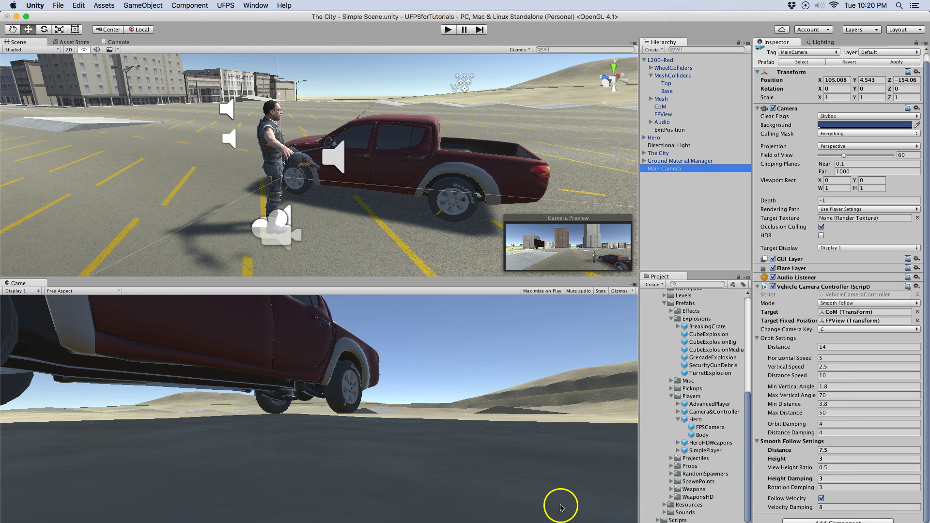
pyautogui.press('super+Tab')
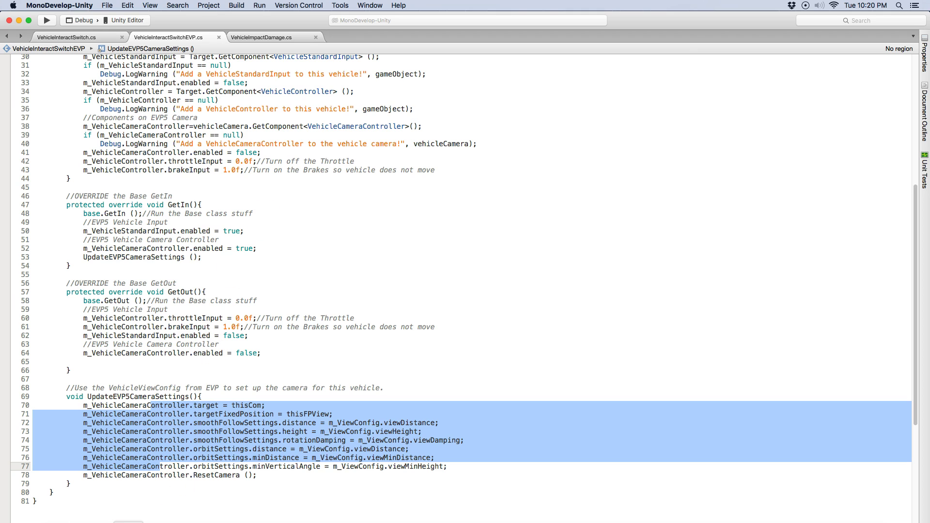
pyautogui.press('super+Tab')
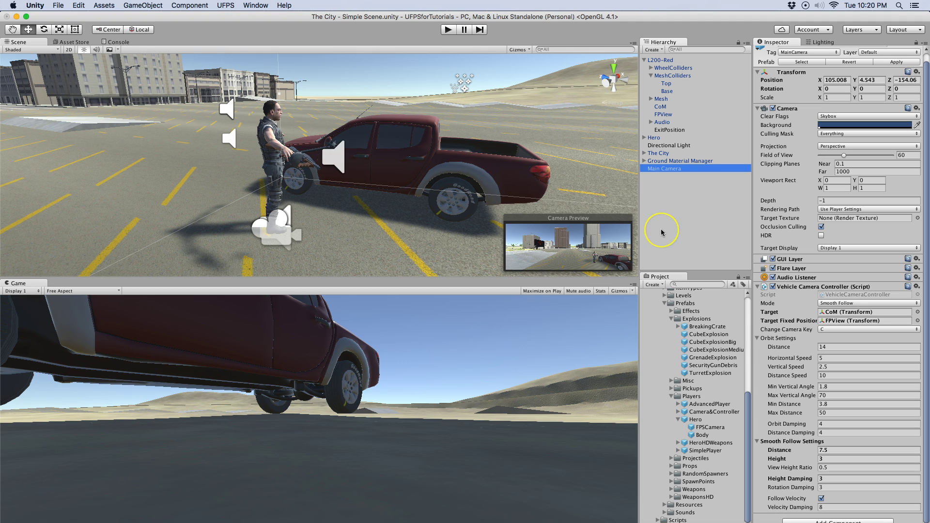